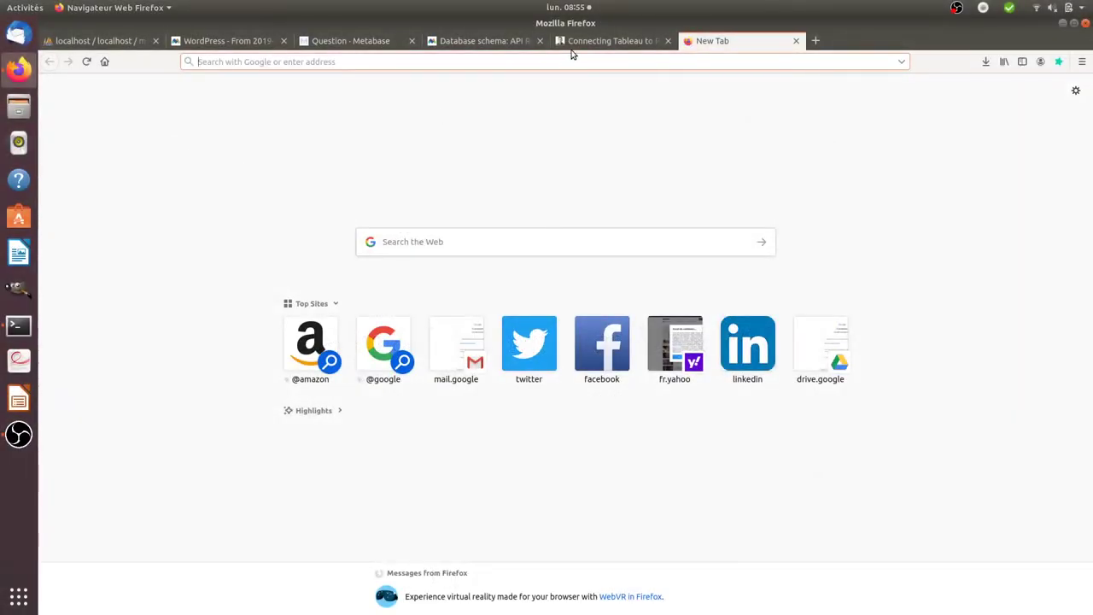
Review the Tableau-Piwik article, Matomo Pages report and Metabase question, ending on phpMyAdmin's matomo_log_visit table
{"action": "left_click", "coordinate": [583, 42]}
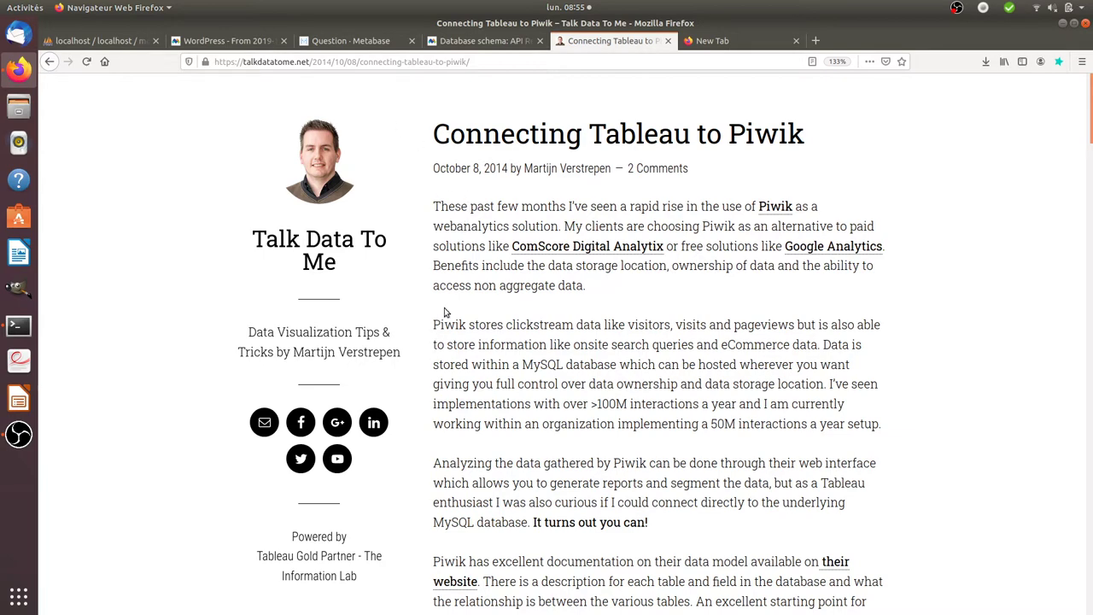
{"action": "left_click", "coordinate": [248, 43]}
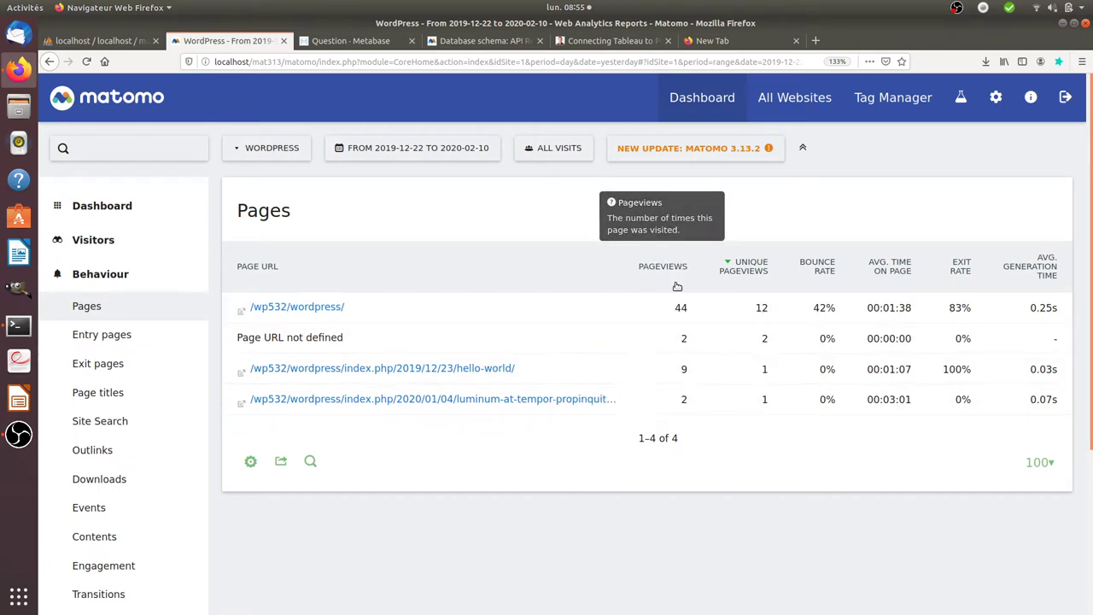
{"action": "left_click", "coordinate": [352, 41]}
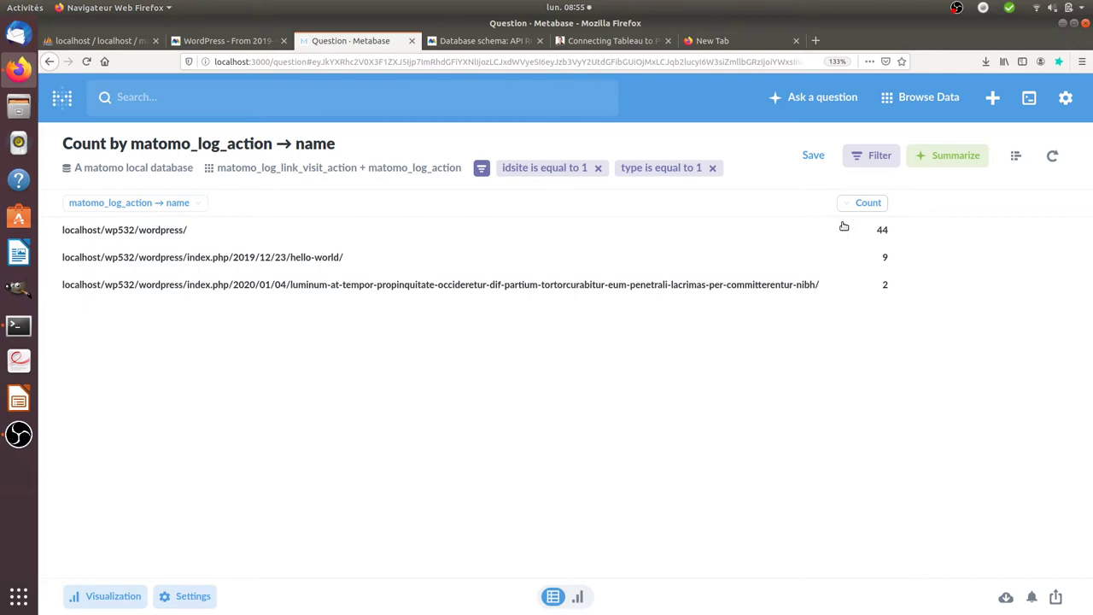
{"action": "left_click", "coordinate": [623, 41]}
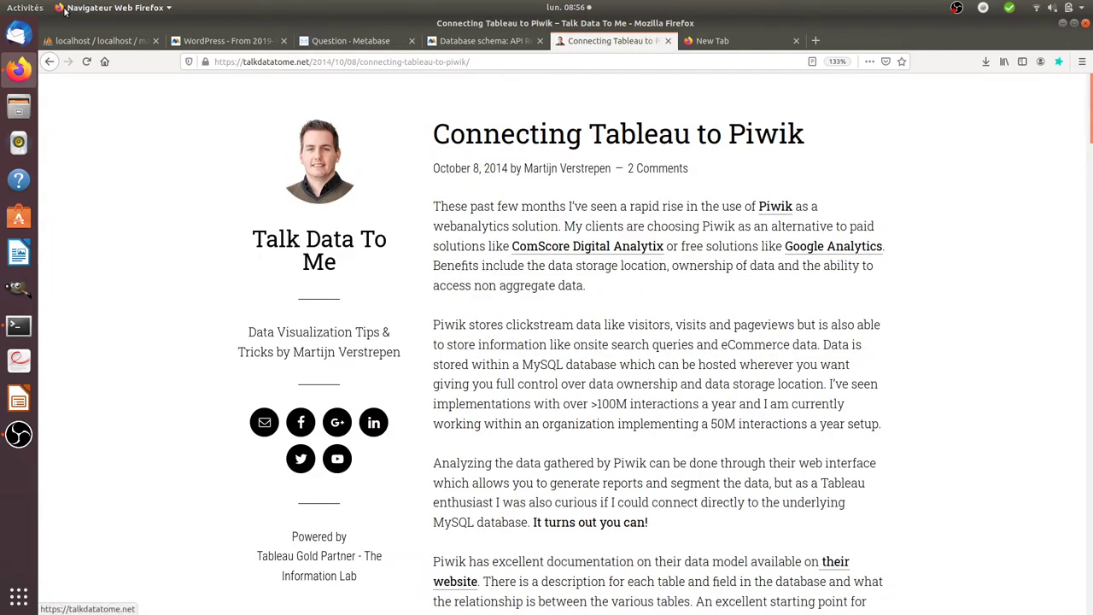
{"action": "left_click", "coordinate": [132, 40]}
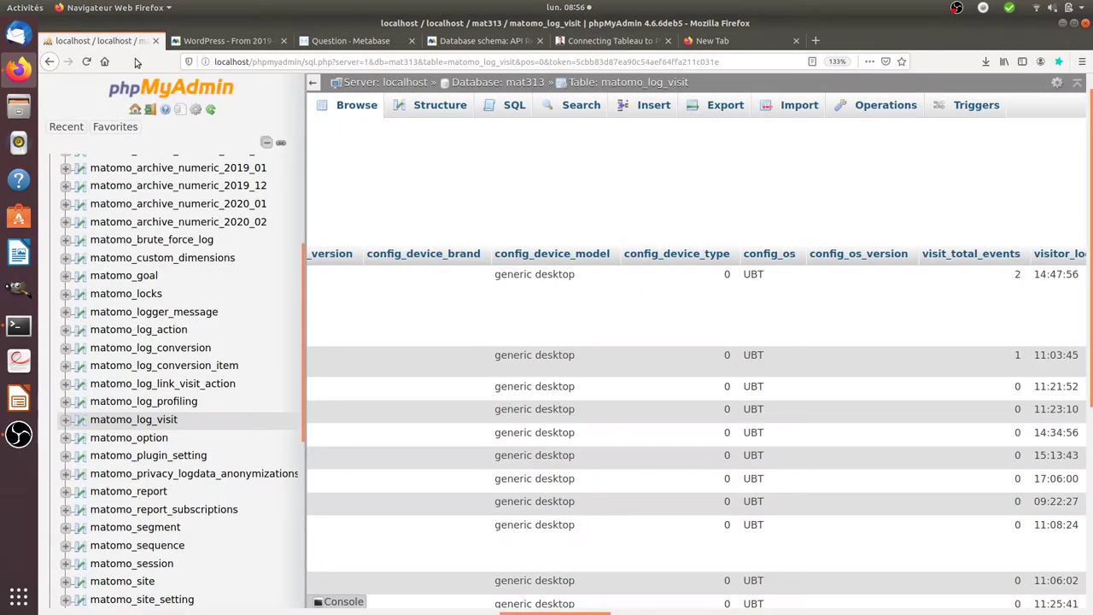
Open matomo_log_link_visit_action in phpMyAdmin past the server error popups, then return to the Metabase question
{"action": "left_click", "coordinate": [185, 385]}
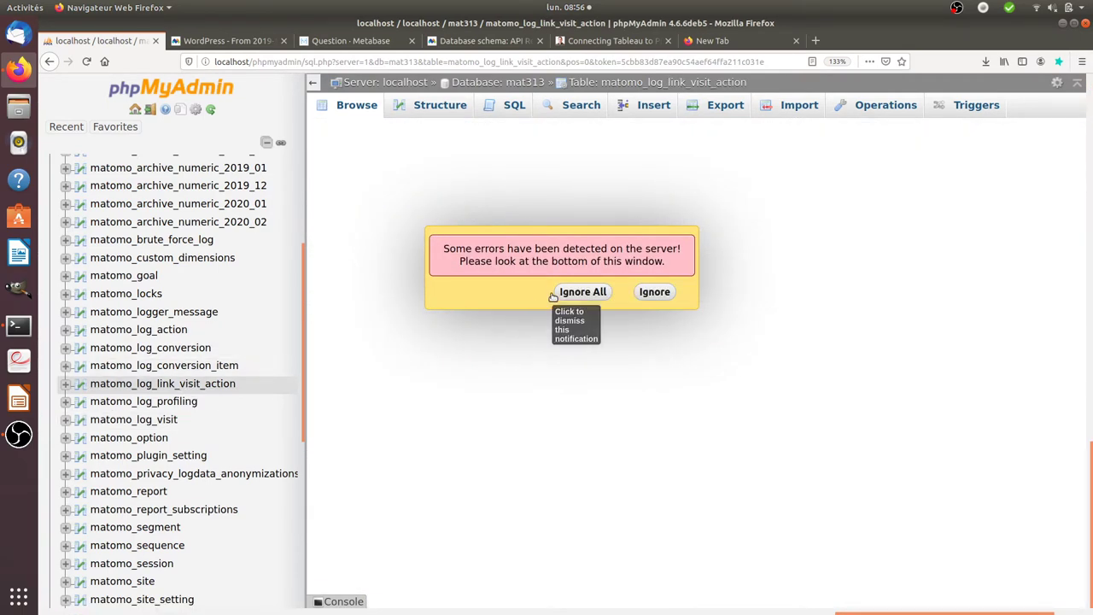
{"action": "left_click", "coordinate": [582, 291]}
{"action": "left_click", "coordinate": [201, 385]}
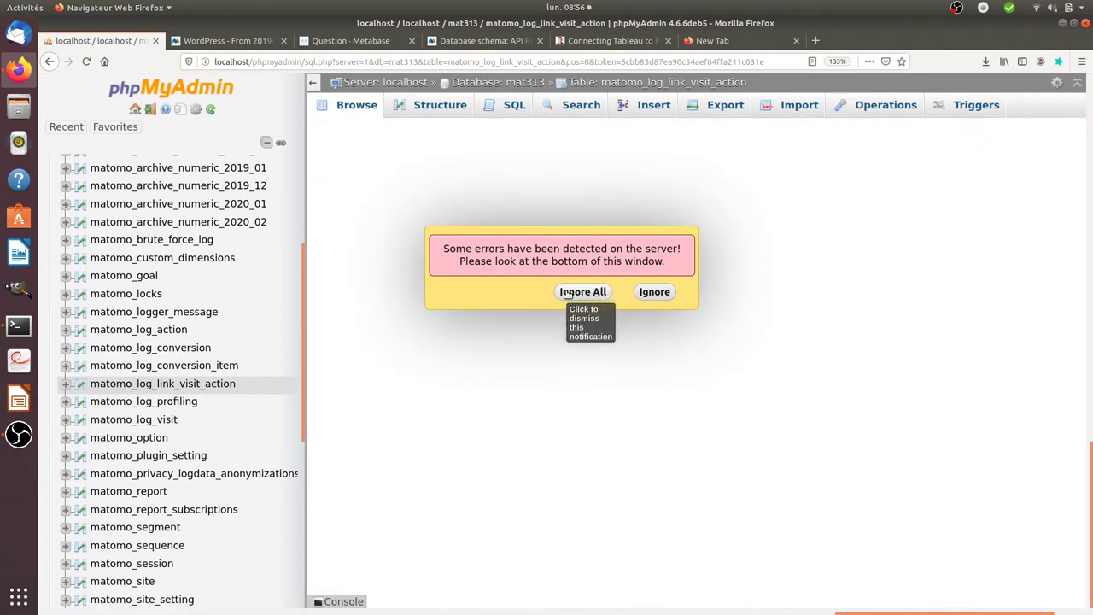
{"action": "left_click", "coordinate": [562, 292]}
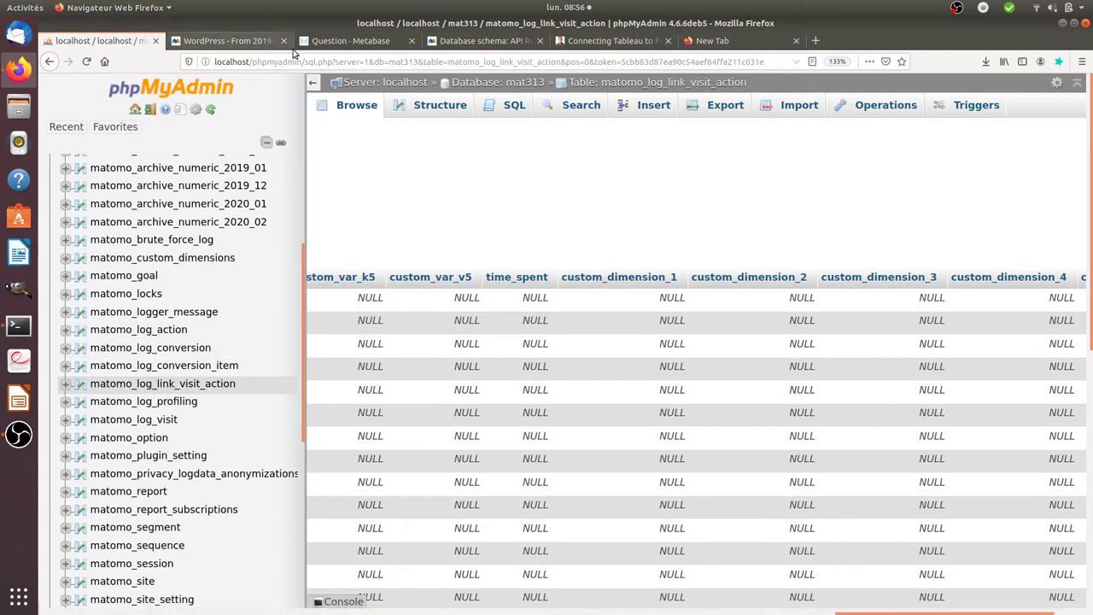
{"action": "left_click", "coordinate": [316, 40]}
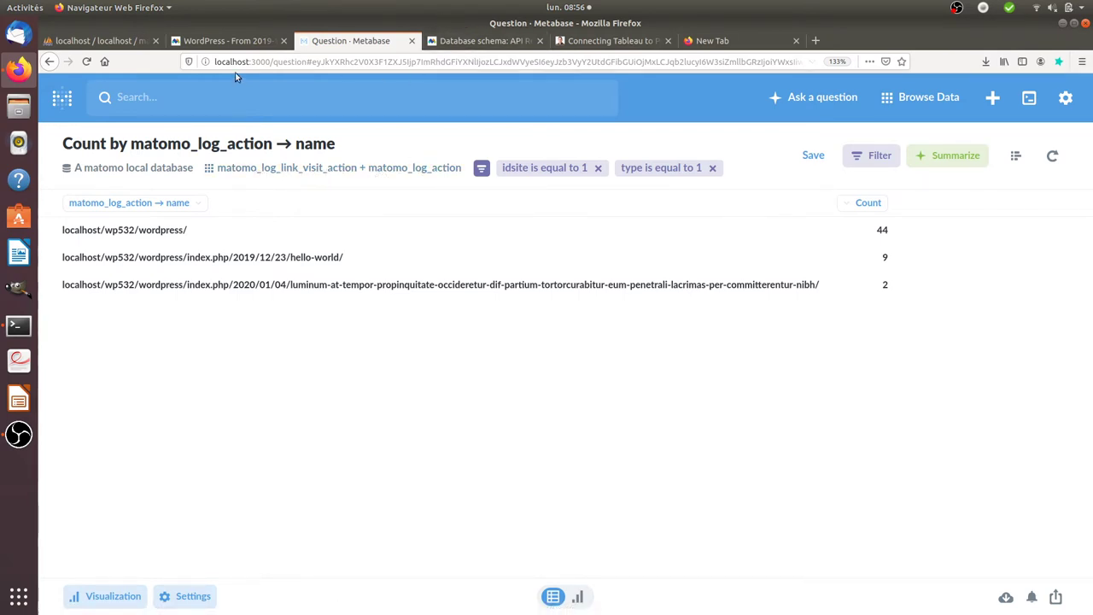
Open Metabase at localhost:3000 in a new tab and browse A matomo local database to matomo_log_link_visit_action
{"action": "left_click_drag", "start_coordinate": [271, 61], "coordinate": [195, 68]}
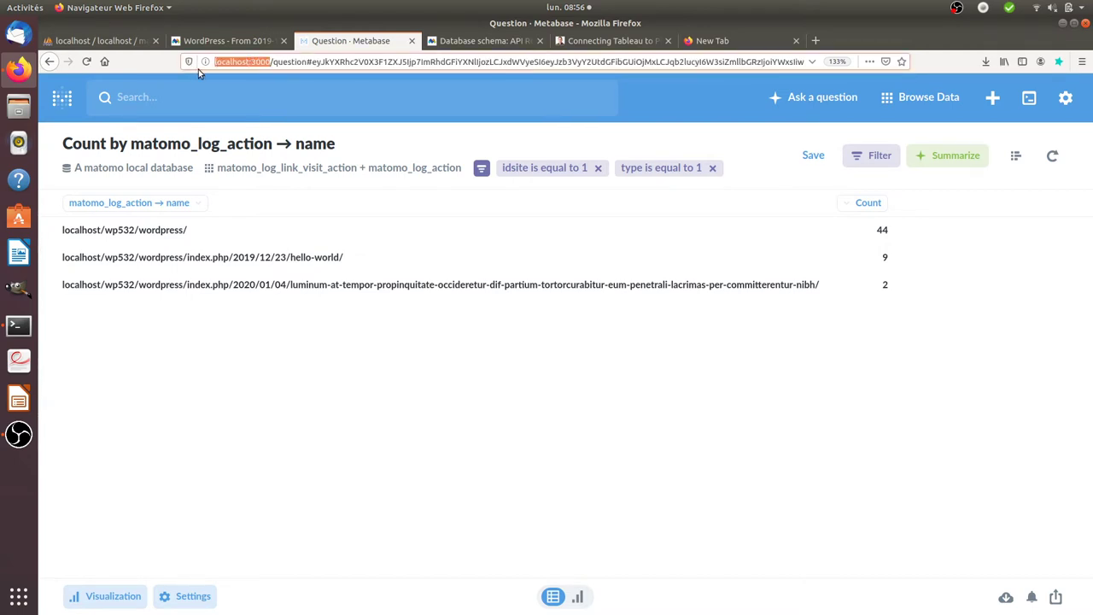
{"action": "left_click", "coordinate": [713, 41]}
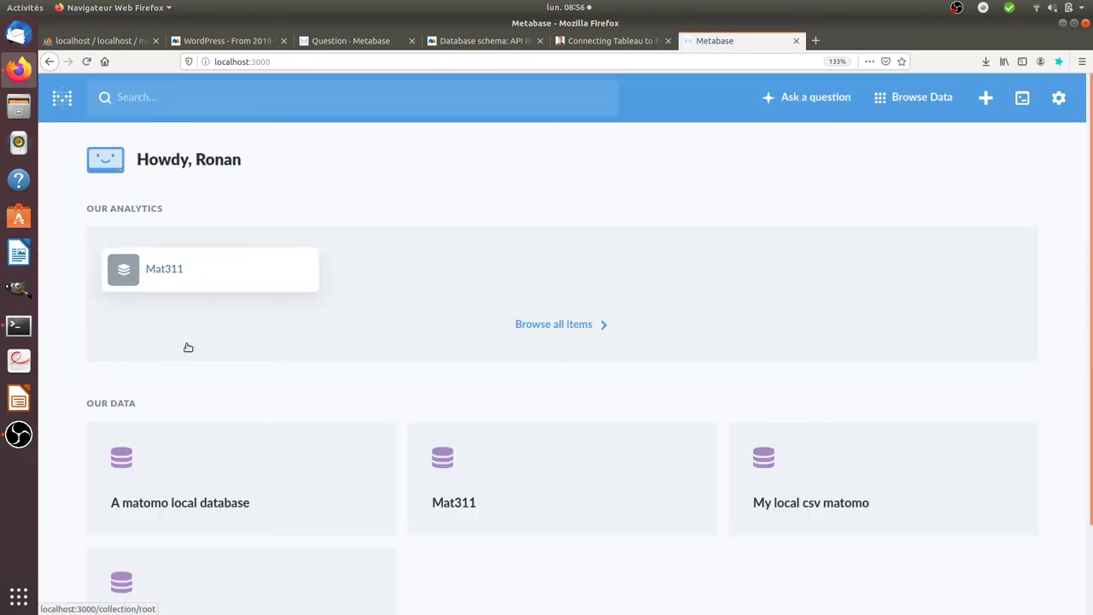
{"action": "scroll", "coordinate": [210, 478], "scroll_direction": "down", "scroll_amount": 2}
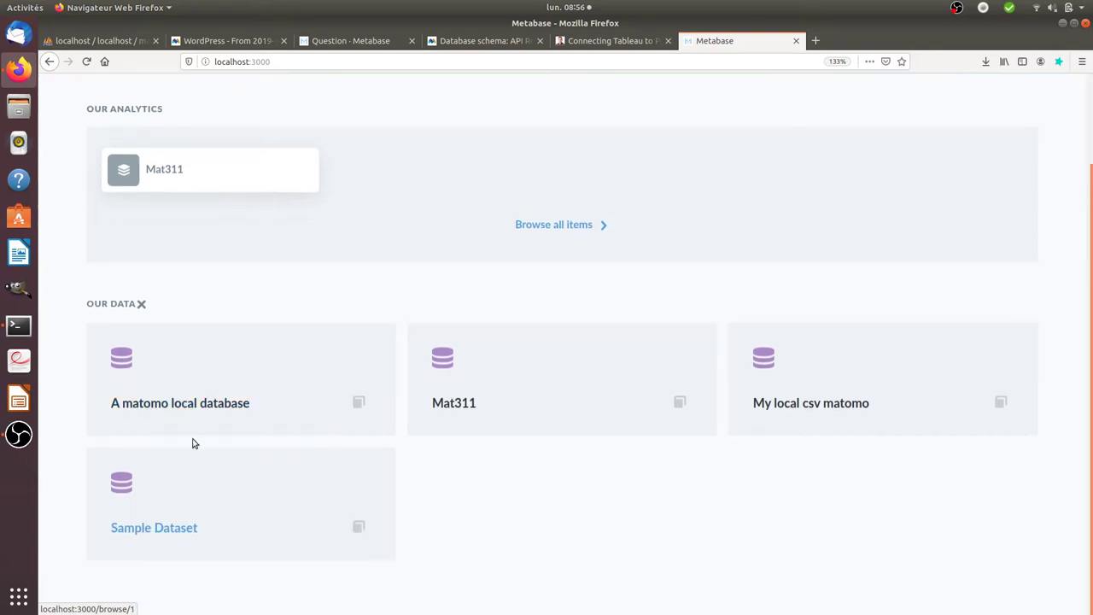
{"action": "left_click", "coordinate": [172, 406]}
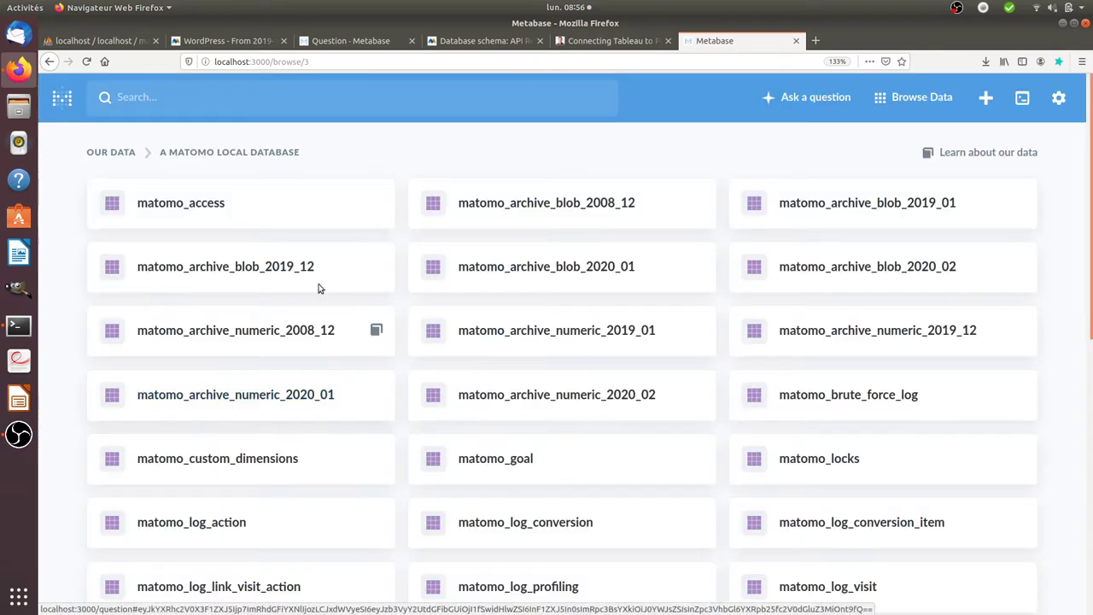
{"action": "scroll", "coordinate": [705, 371], "scroll_direction": "down", "scroll_amount": 5}
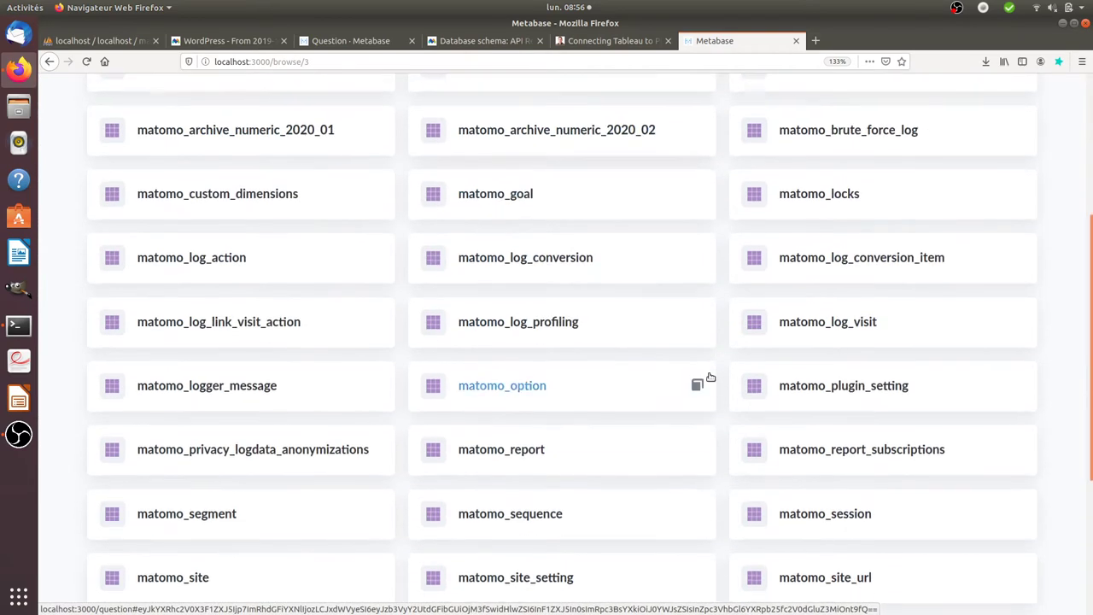
{"action": "scroll", "coordinate": [666, 461], "scroll_direction": "down", "scroll_amount": 5}
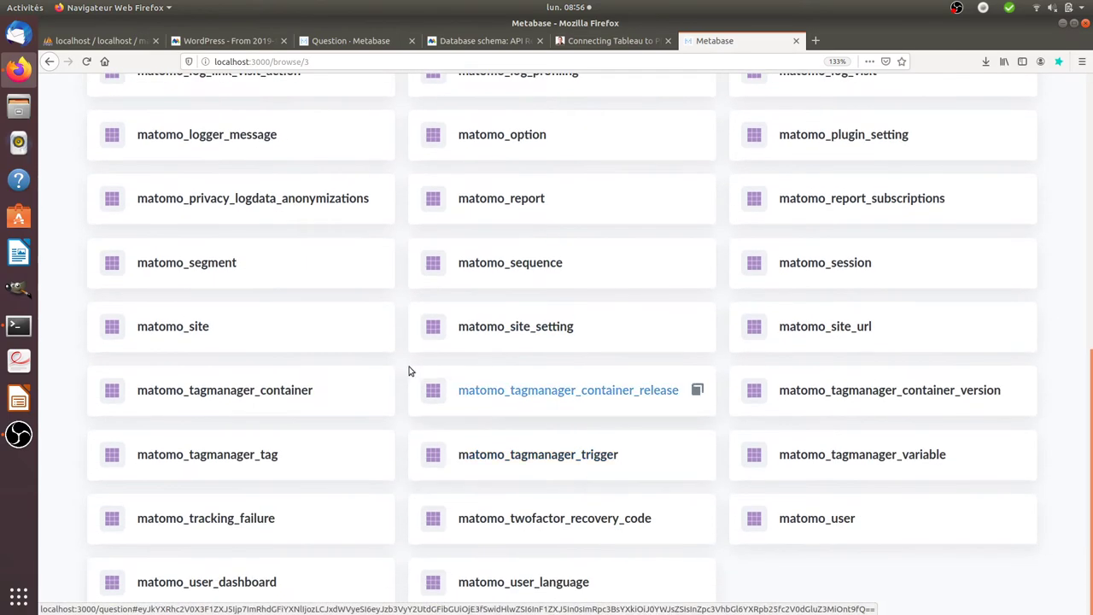
{"action": "left_click", "coordinate": [346, 41]}
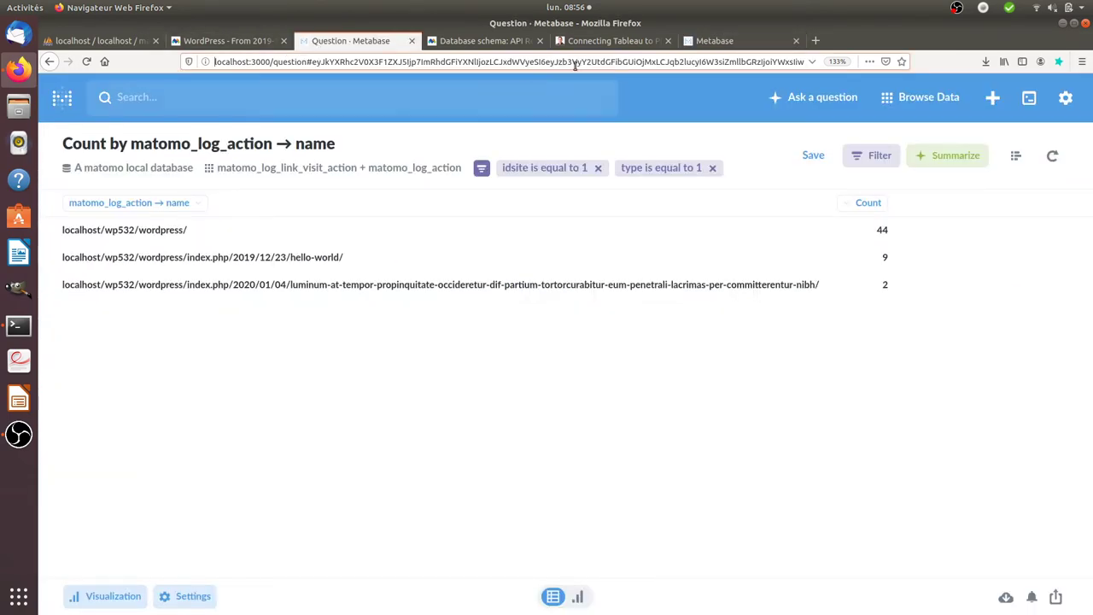
{"action": "left_click", "coordinate": [718, 50]}
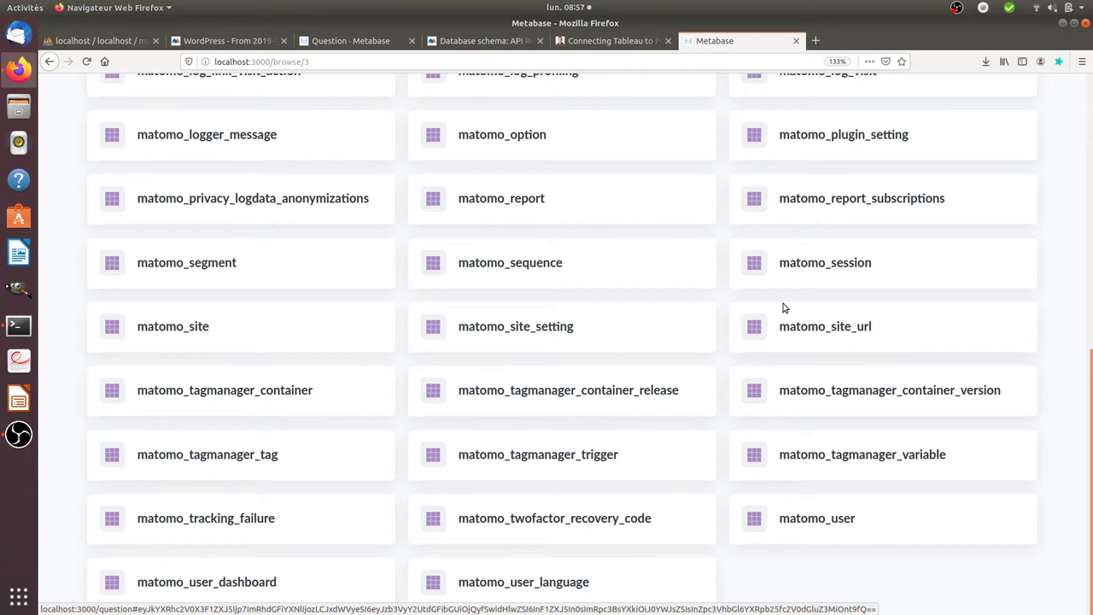
{"action": "scroll", "coordinate": [310, 501], "scroll_direction": "up", "scroll_amount": 5}
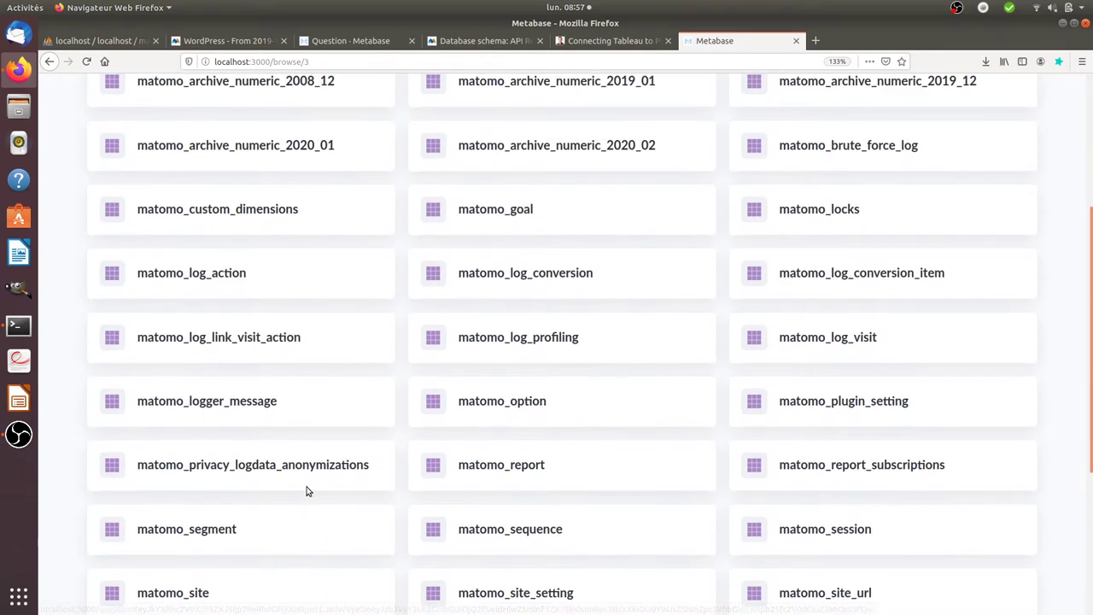
{"action": "left_click", "coordinate": [265, 341]}
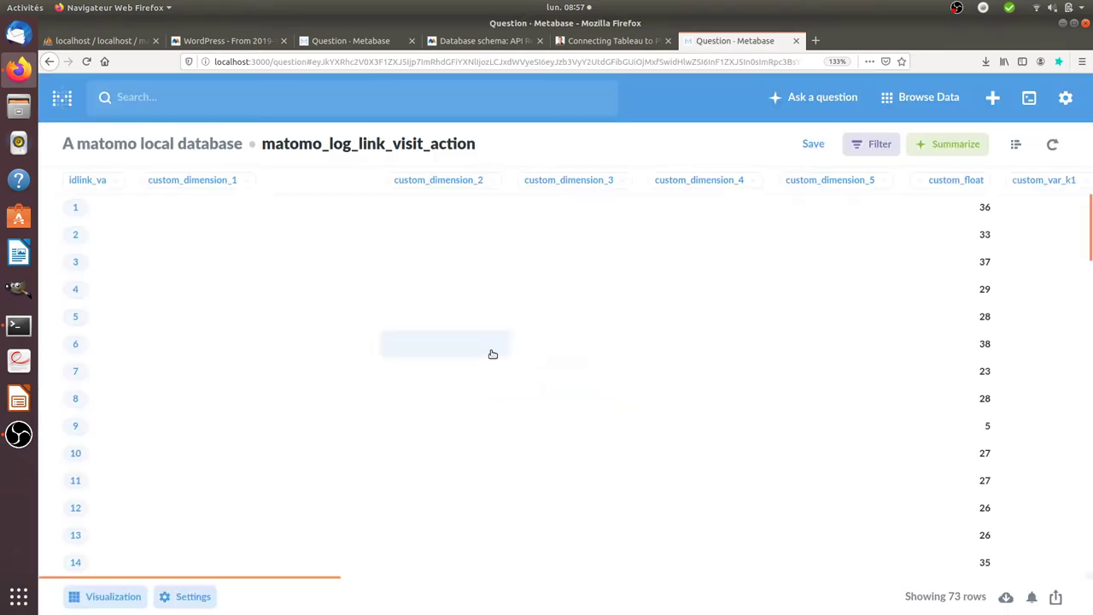
Switch the matomo_log_link_visit_action question into its notebook editor
{"action": "left_click", "coordinate": [942, 147]}
{"action": "left_click", "coordinate": [945, 146]}
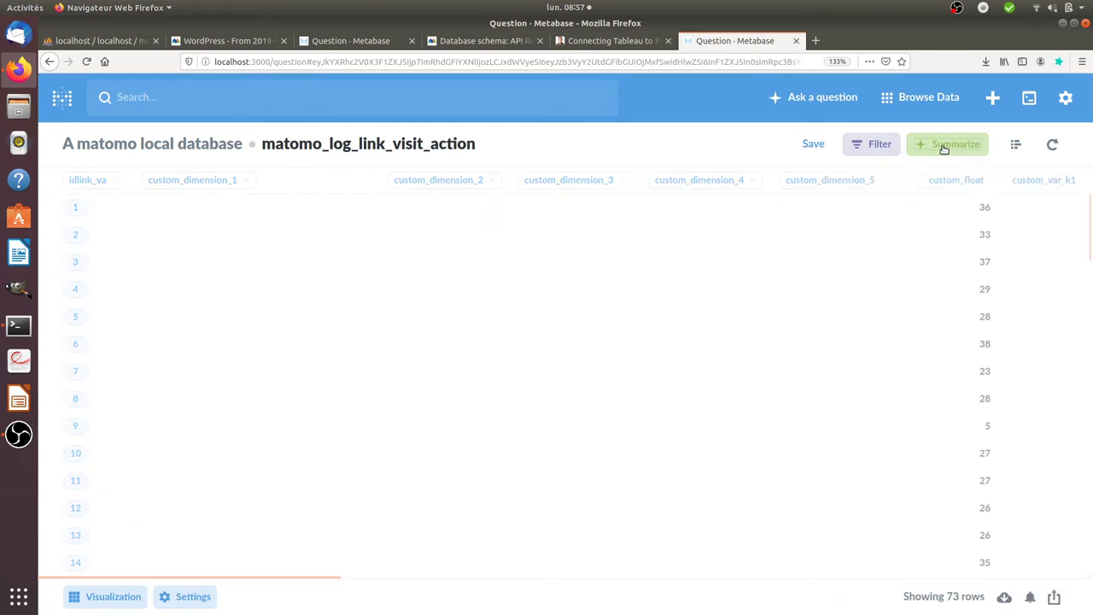
{"action": "left_click", "coordinate": [1016, 144]}
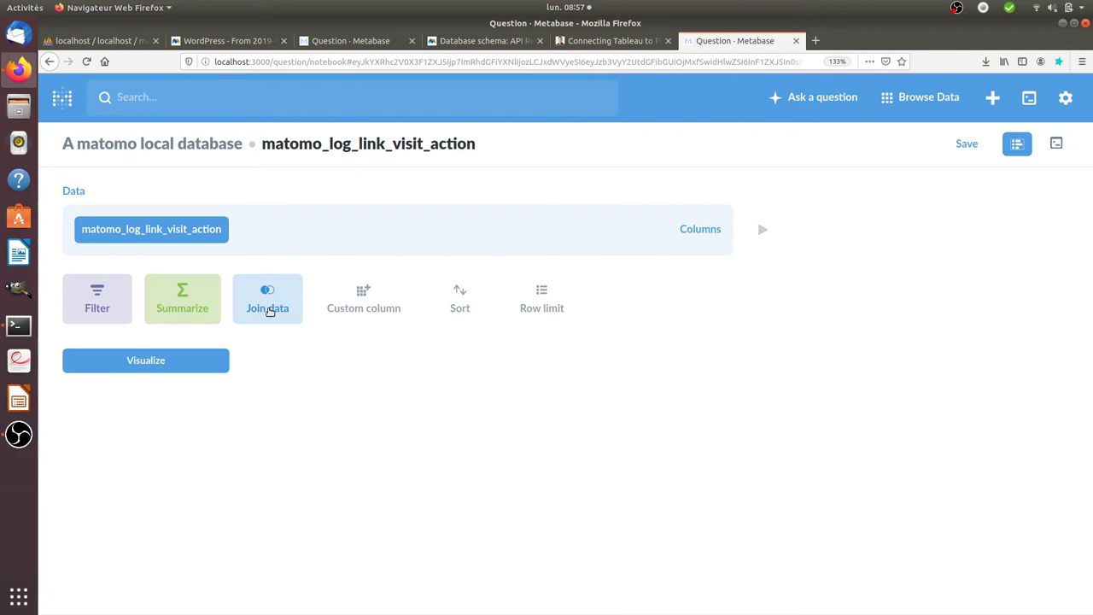
Add a join to matomo_log_action from A matomo local database, found by searching 'acti'
{"action": "left_click", "coordinate": [270, 311]}
{"action": "left_click", "coordinate": [282, 325]}
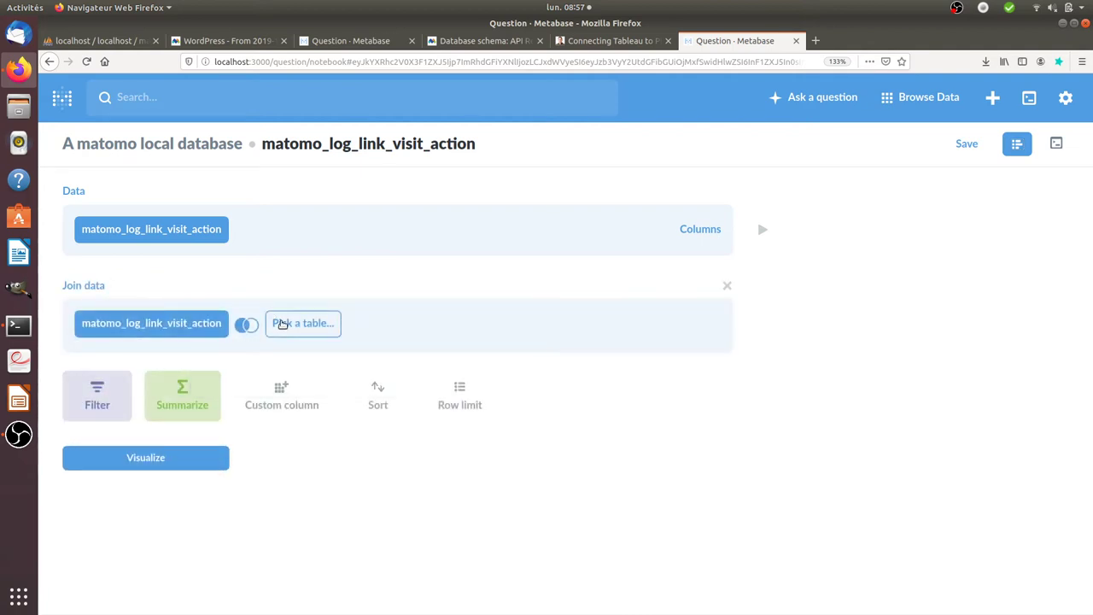
{"action": "left_click", "coordinate": [276, 367]}
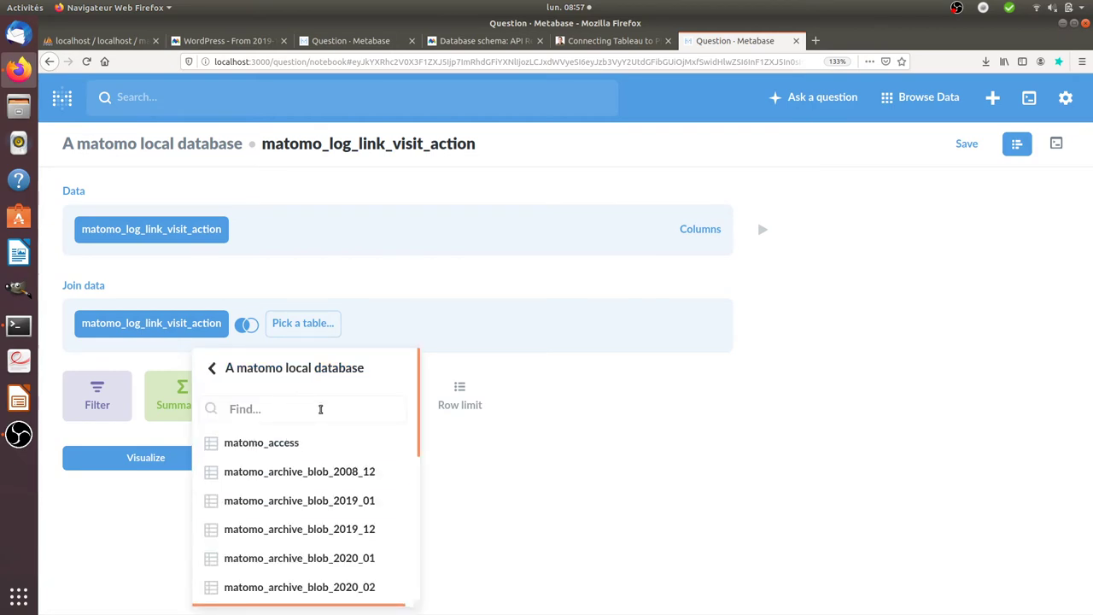
{"action": "type", "text": "acti"}
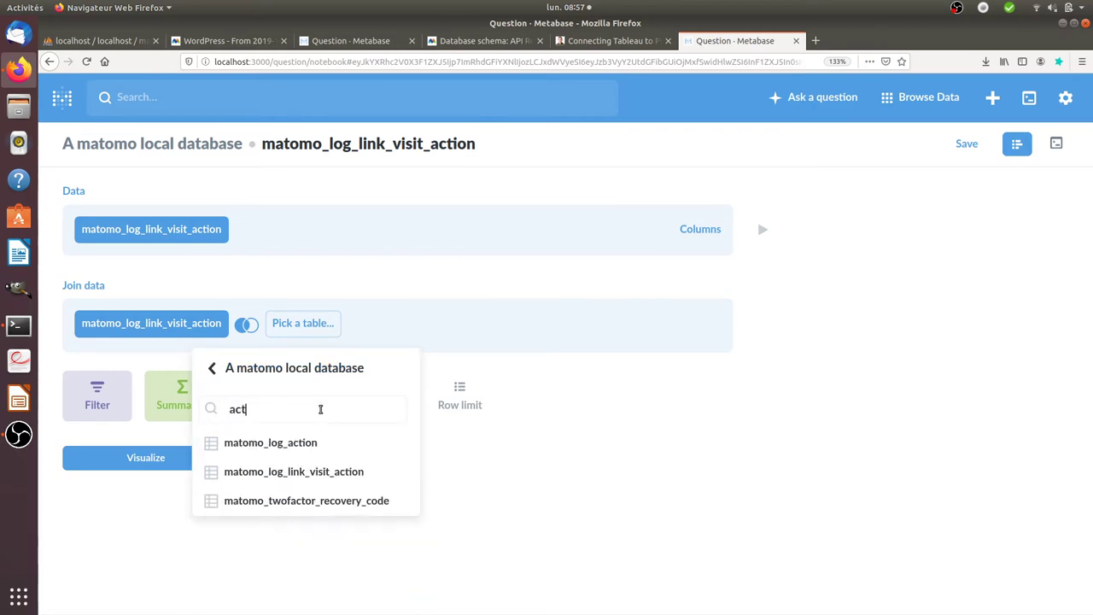
{"action": "left_click", "coordinate": [284, 443]}
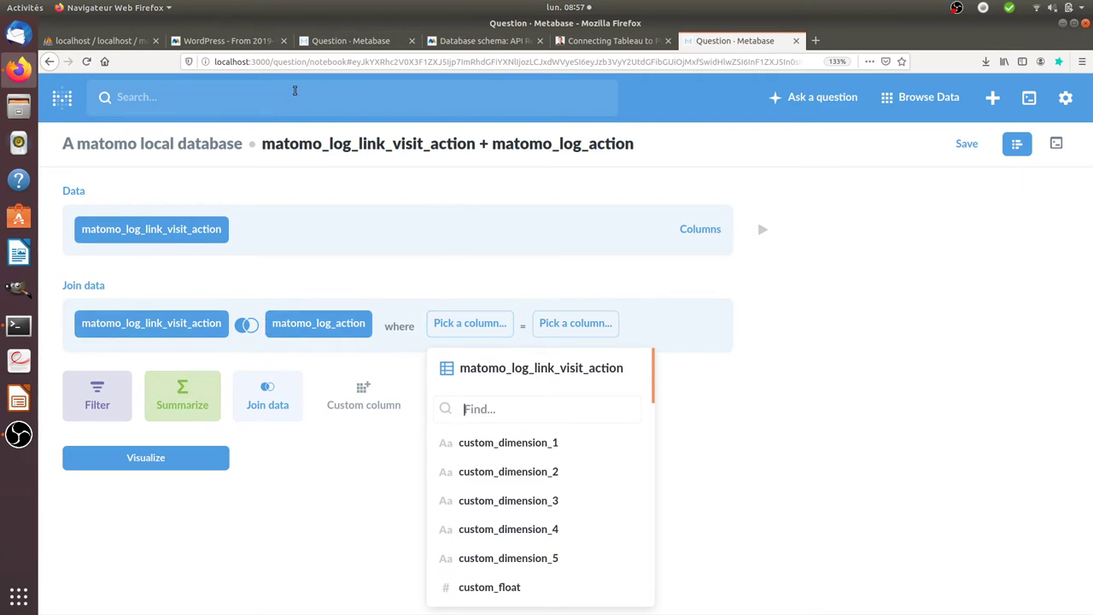
After checking the existing count question, pick idaction_url and matomo_log_action.idaction as the join columns
{"action": "left_click", "coordinate": [340, 40]}
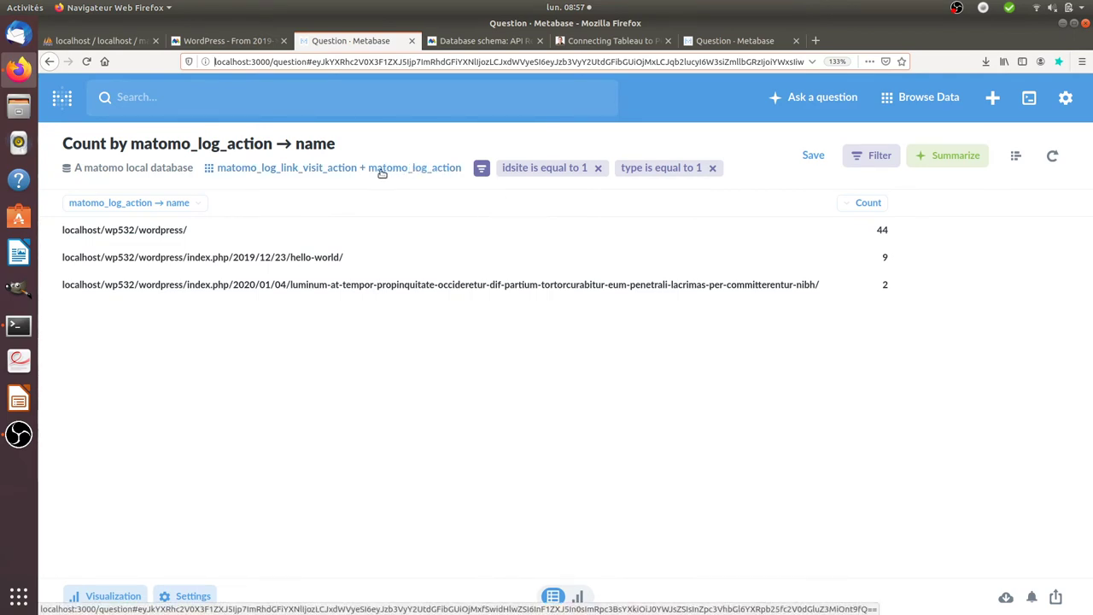
{"action": "left_click", "coordinate": [734, 40]}
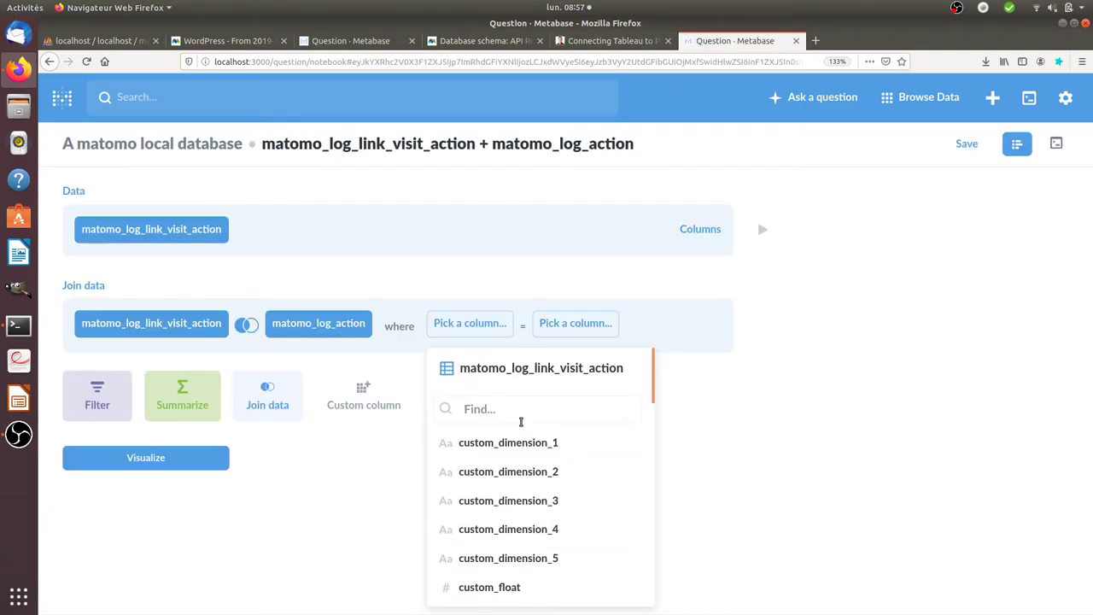
{"action": "type", "text": "id"}
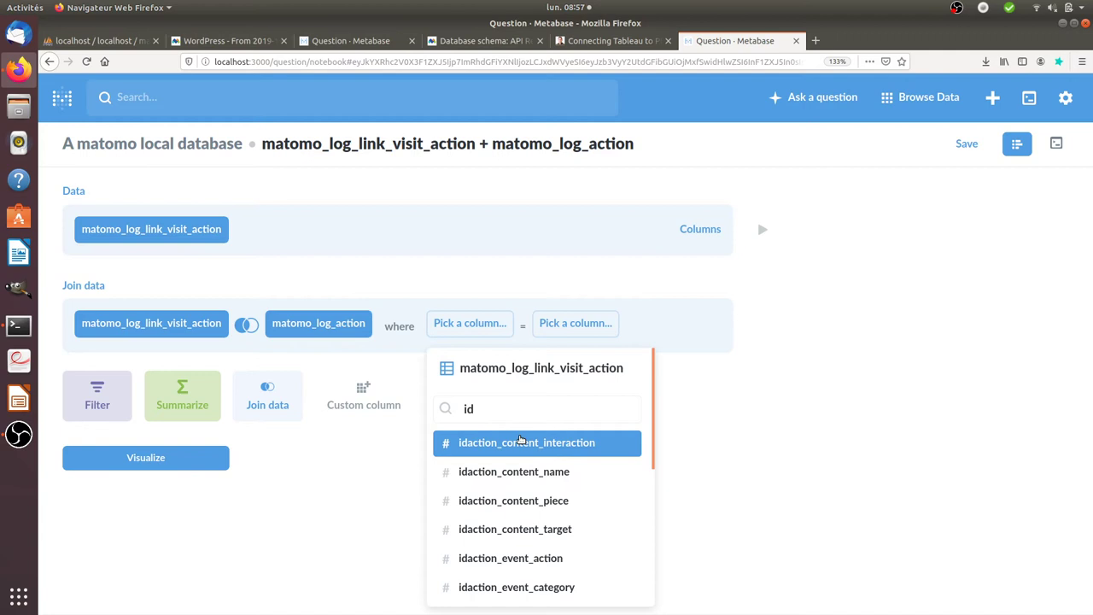
{"action": "scroll", "coordinate": [528, 528], "scroll_direction": "down", "scroll_amount": 1}
{"action": "scroll", "coordinate": [528, 529], "scroll_direction": "down", "scroll_amount": 3}
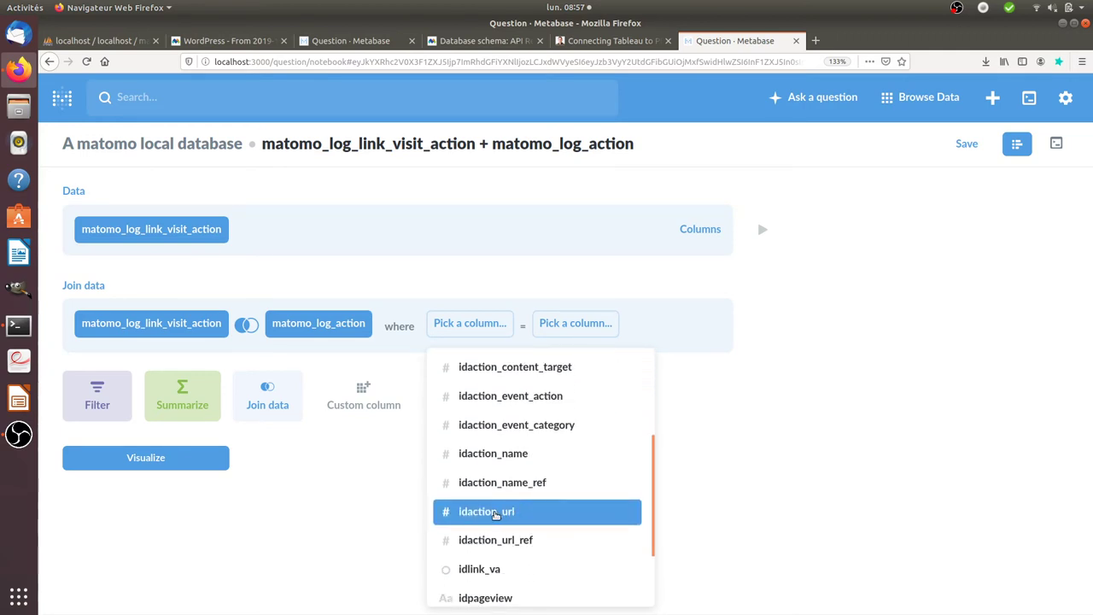
{"action": "left_click", "coordinate": [527, 512]}
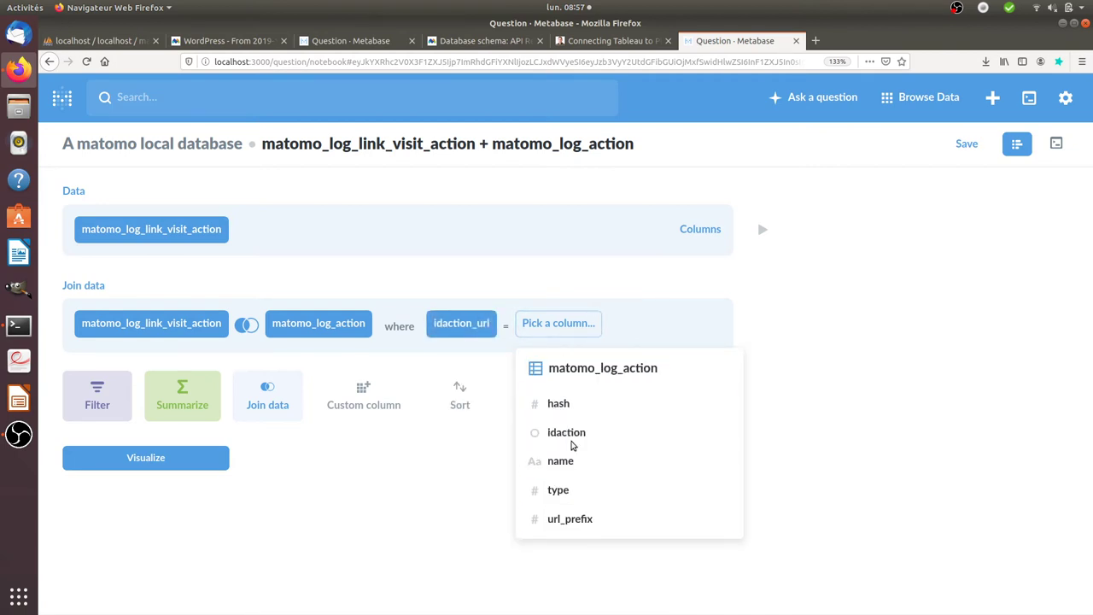
{"action": "left_click", "coordinate": [562, 435]}
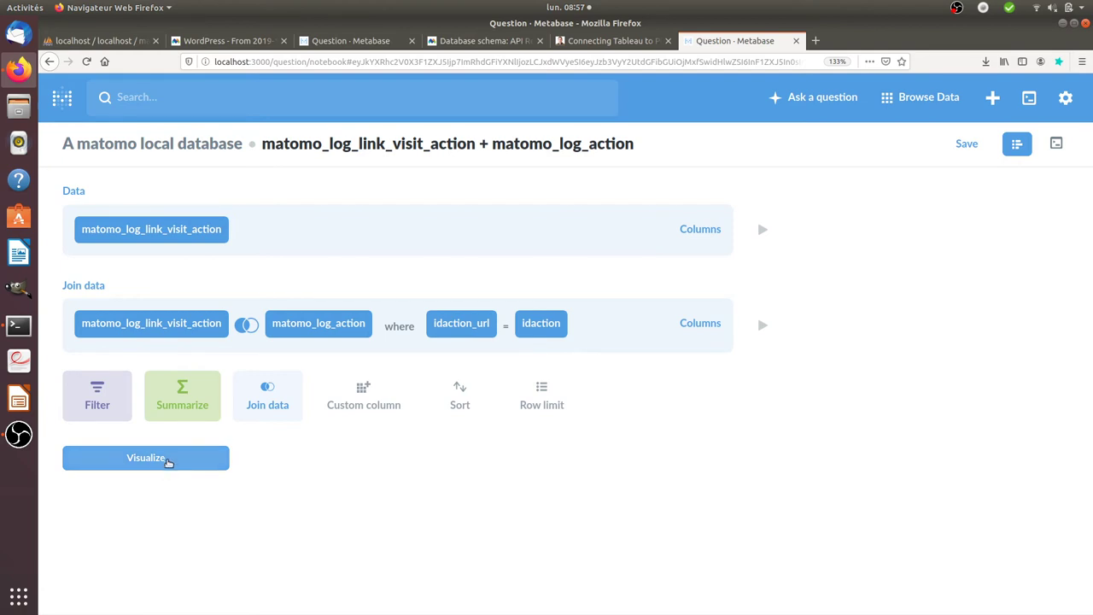
{"action": "left_click", "coordinate": [146, 457]}
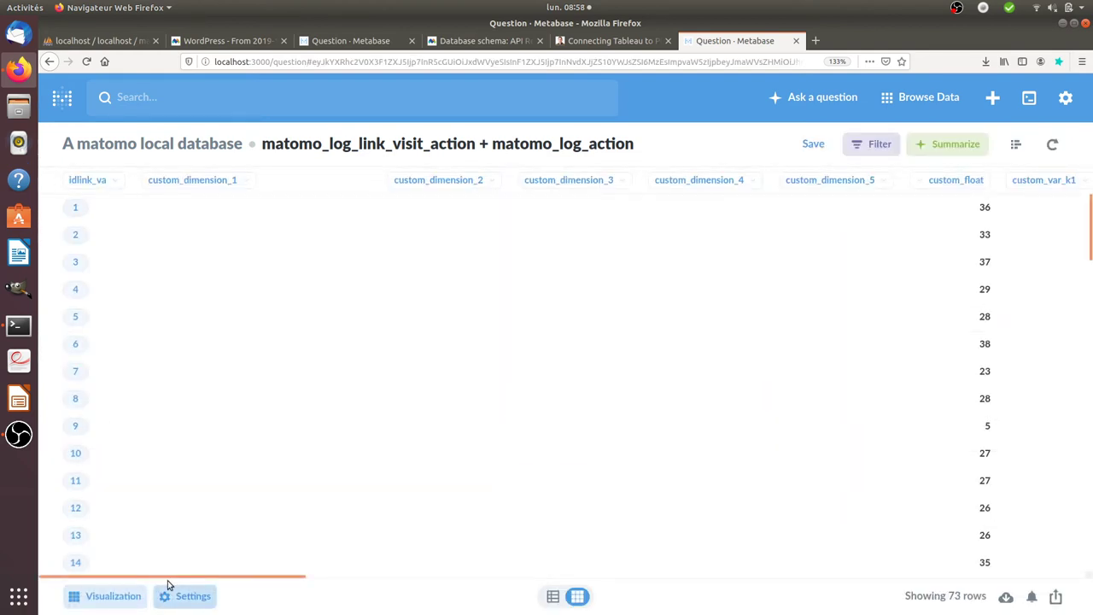
{"action": "left_click_drag", "start_coordinate": [176, 575], "coordinate": [1049, 547]}
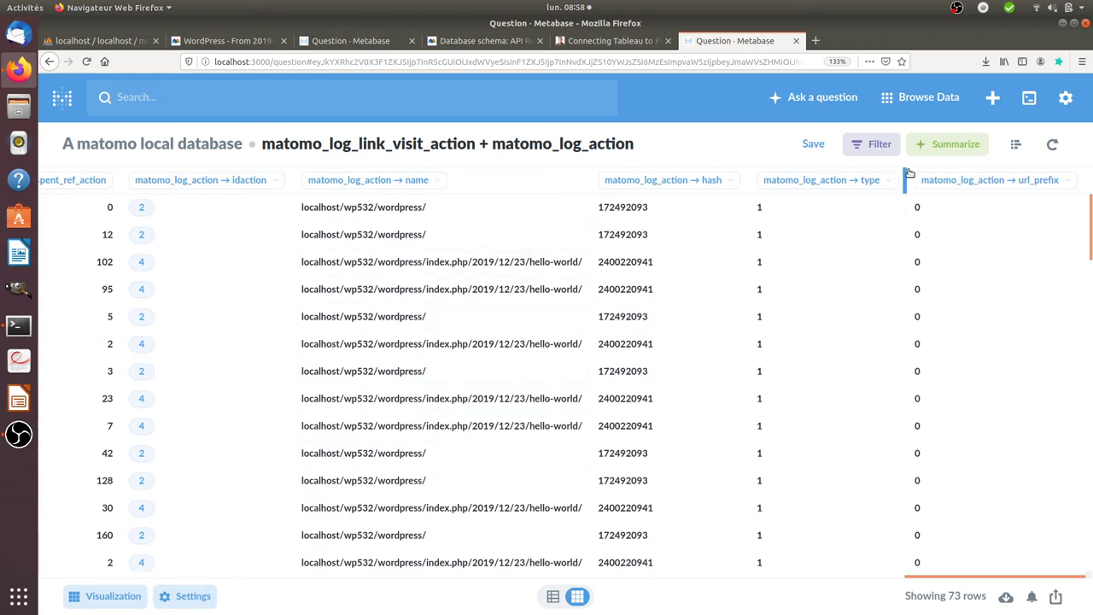
{"action": "left_click", "coordinate": [1012, 147]}
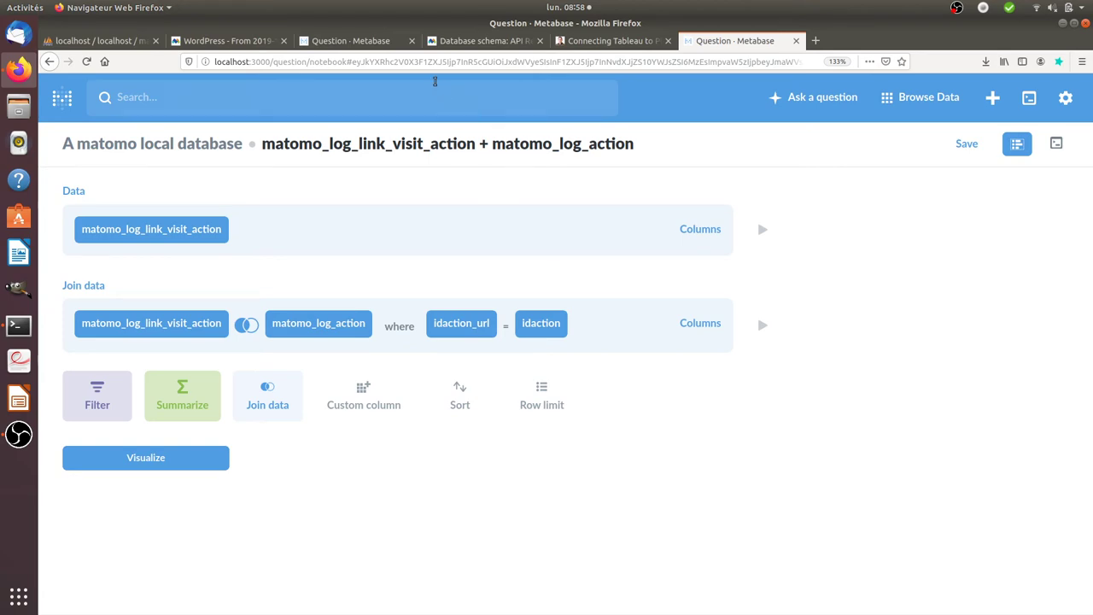
{"action": "left_click", "coordinate": [478, 40]}
In the schema docs' Action Types, highlight 'type' and TYPE_PAGE_URL's value 1, then go back to Metabase
{"action": "scroll", "coordinate": [495, 468], "scroll_direction": "down", "scroll_amount": 3}
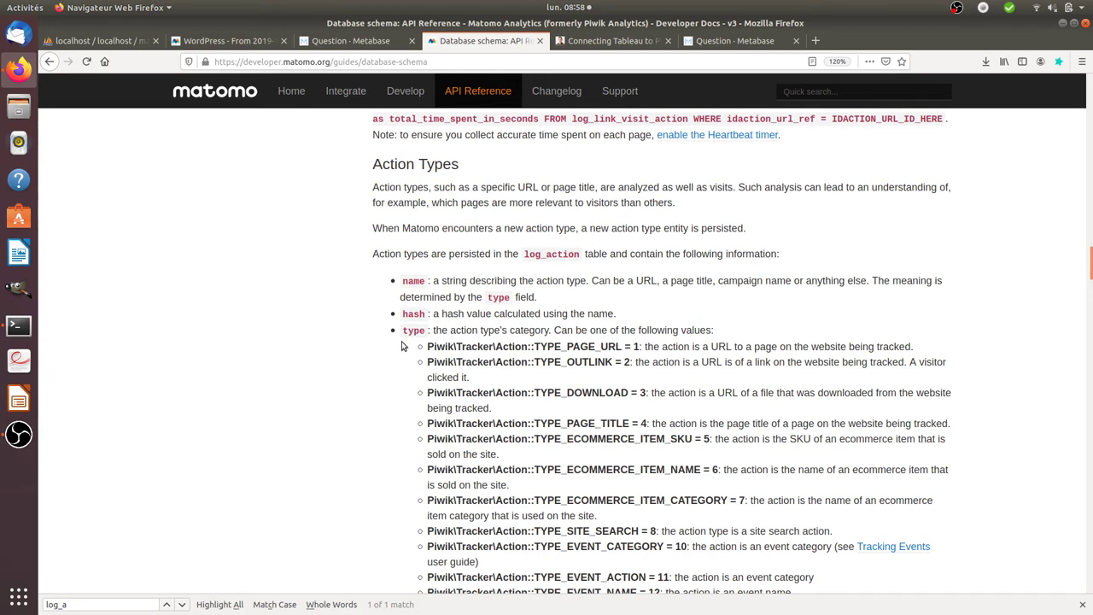
{"action": "double_click", "coordinate": [404, 332]}
{"action": "double_click", "coordinate": [635, 346]}
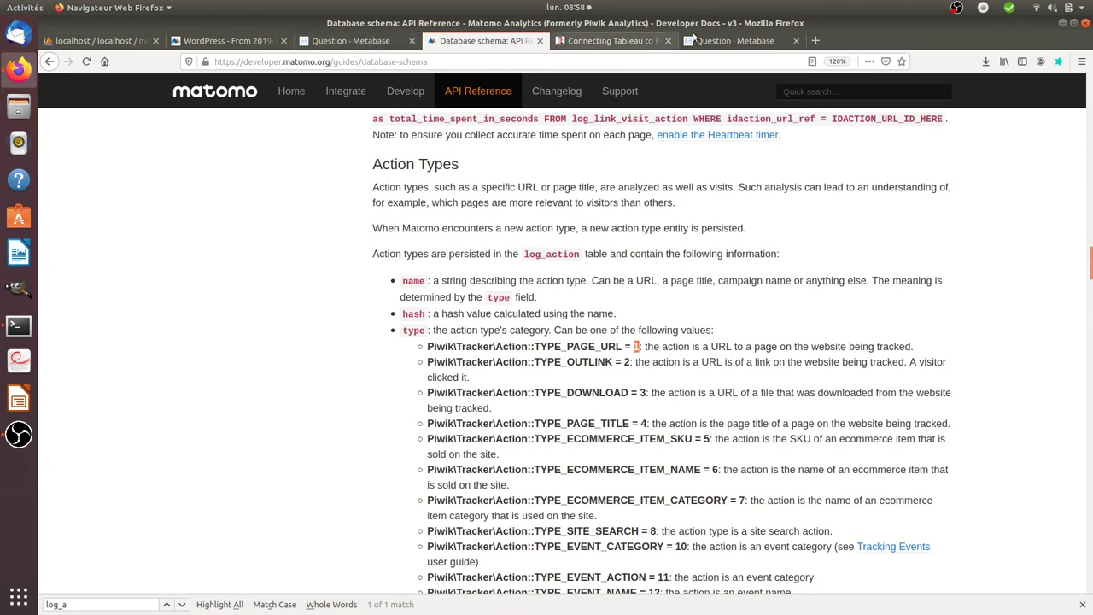
{"action": "left_click", "coordinate": [731, 40]}
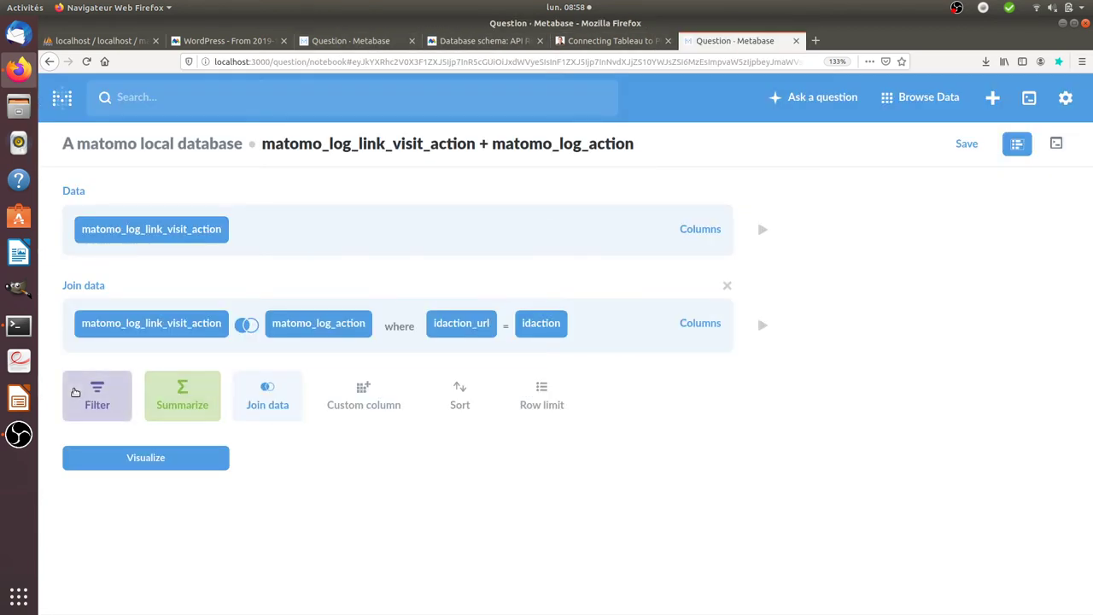
Add a filter idsite is equal to 1
{"action": "left_click", "coordinate": [90, 390]}
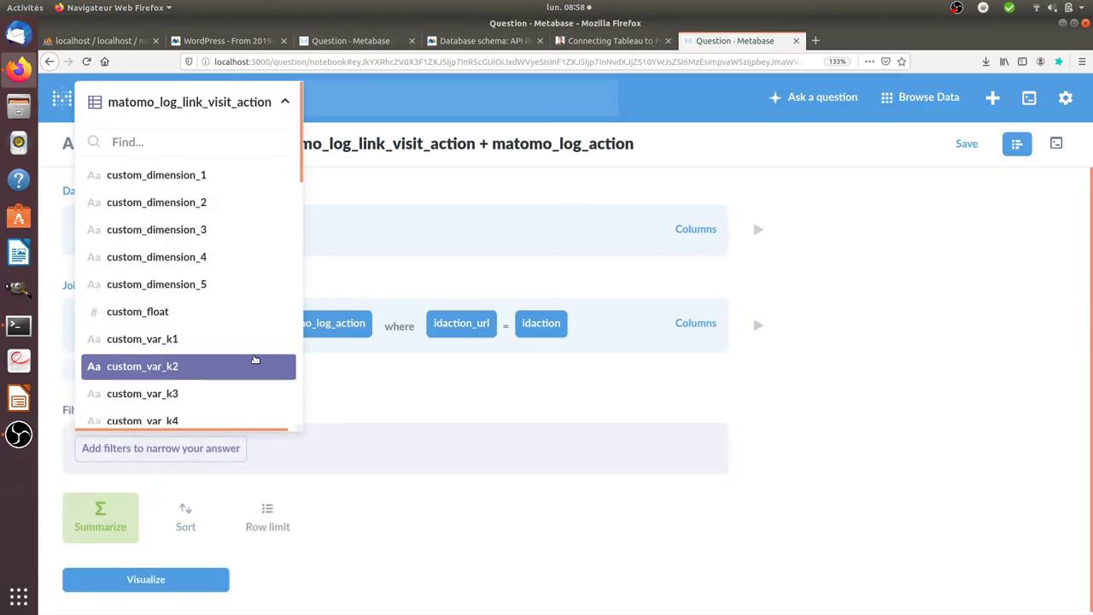
{"action": "type", "text": "idsi"}
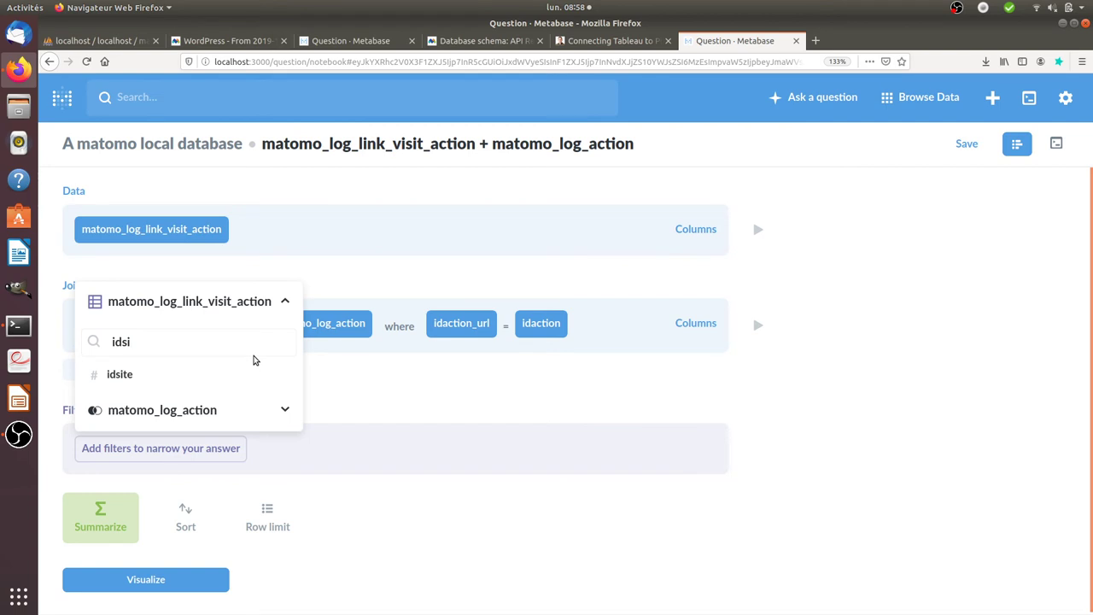
{"action": "left_click", "coordinate": [232, 378]}
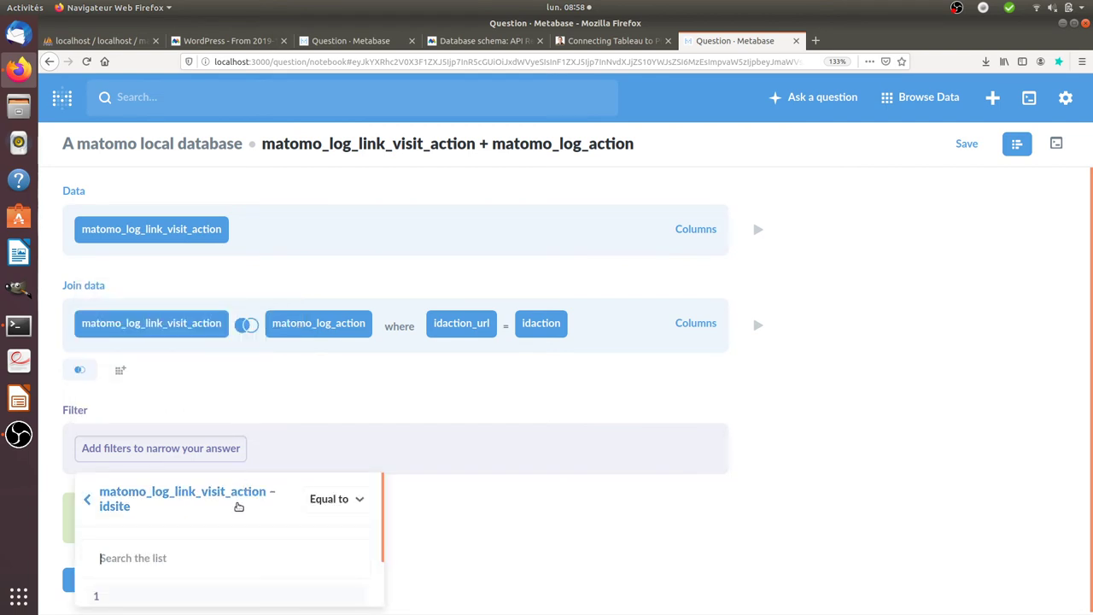
{"action": "left_click", "coordinate": [181, 595]}
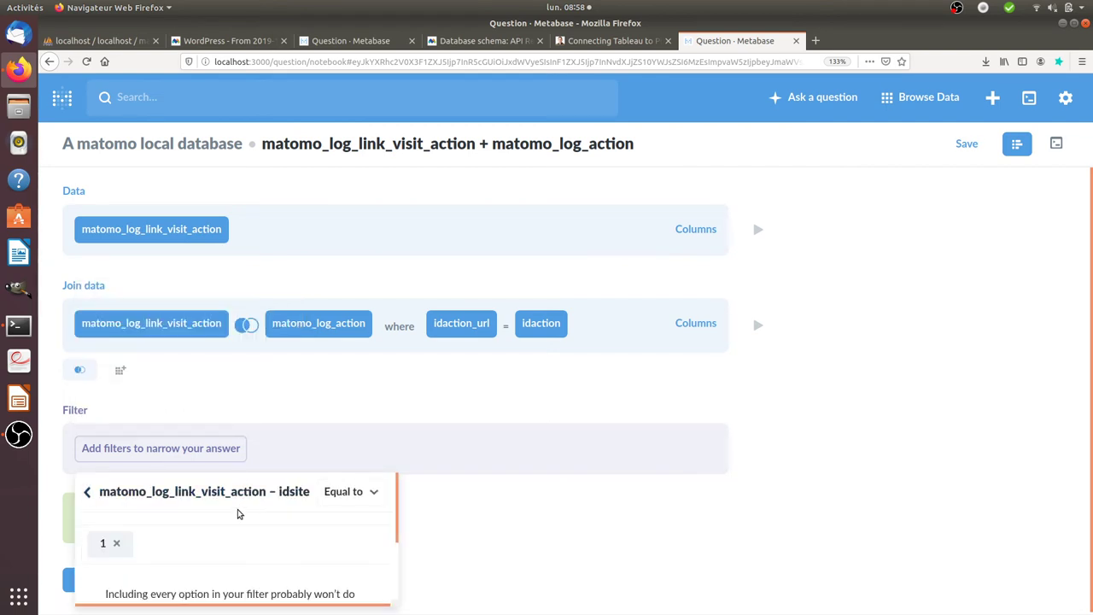
{"action": "scroll", "coordinate": [330, 554], "scroll_direction": "down", "scroll_amount": 2}
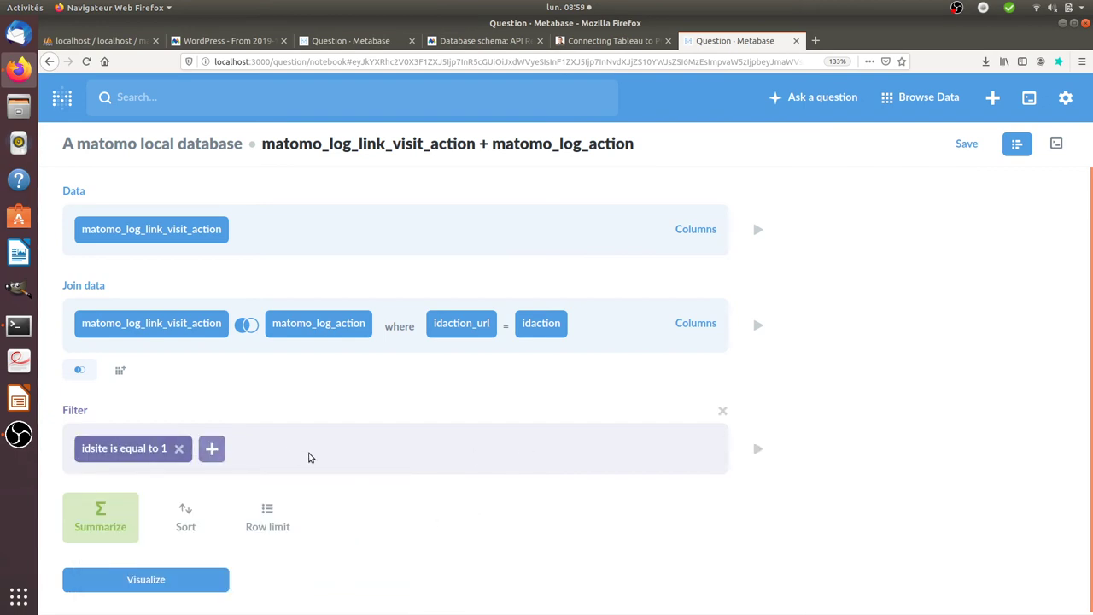
{"action": "scroll", "coordinate": [310, 456], "scroll_direction": "down", "scroll_amount": 1}
Add a second filter on matomo_log_action's type equal to 1
{"action": "left_click", "coordinate": [214, 447]}
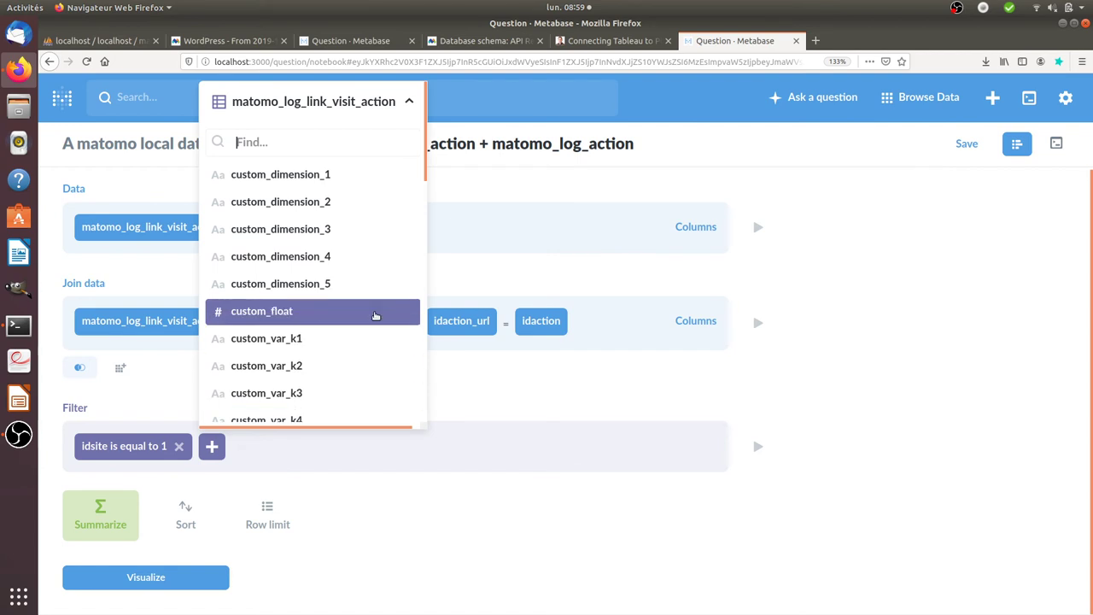
{"action": "type", "text": "ty"}
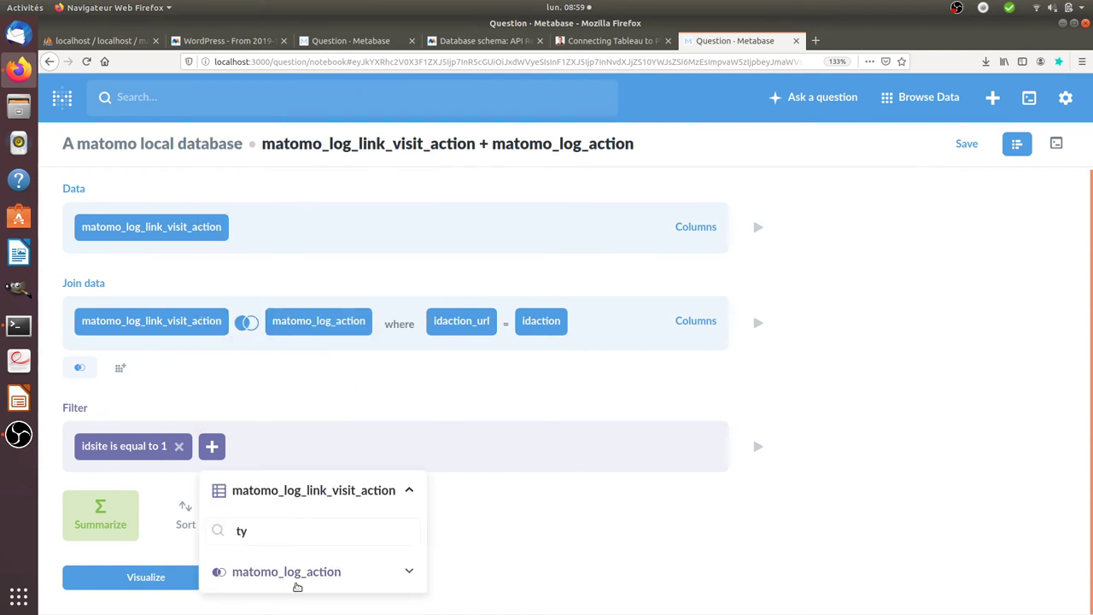
{"action": "left_click", "coordinate": [409, 571]}
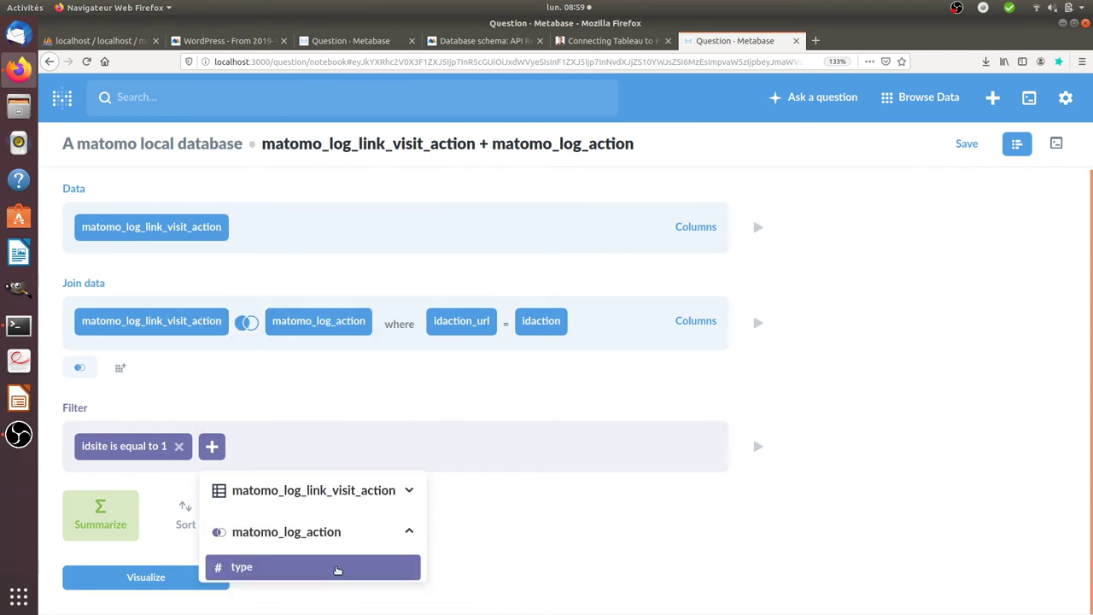
{"action": "left_click", "coordinate": [337, 567]}
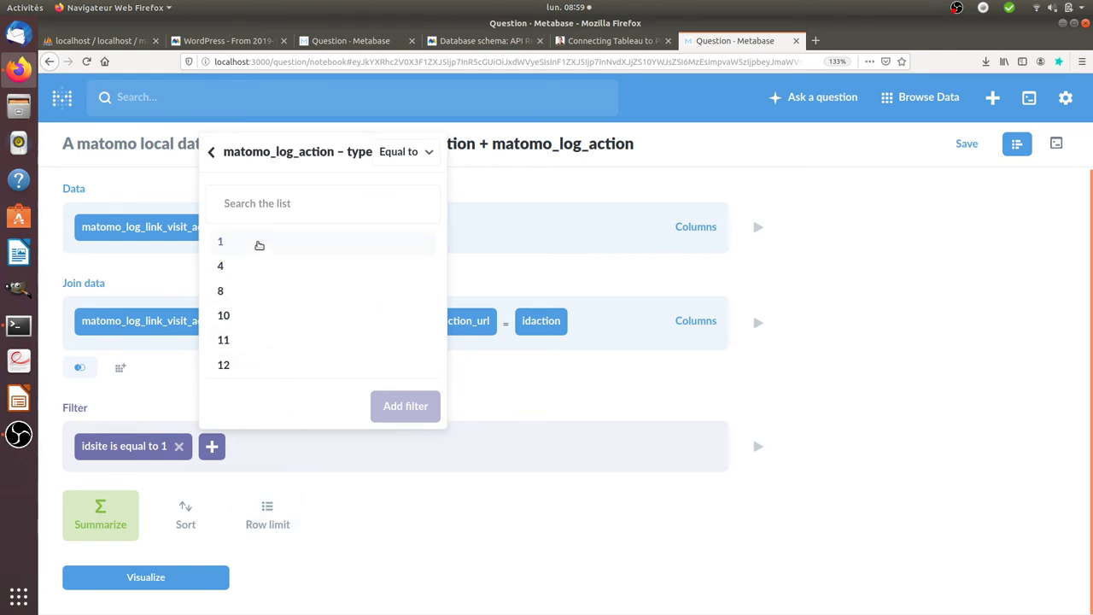
{"action": "left_click", "coordinate": [259, 245]}
{"action": "left_click", "coordinate": [398, 408]}
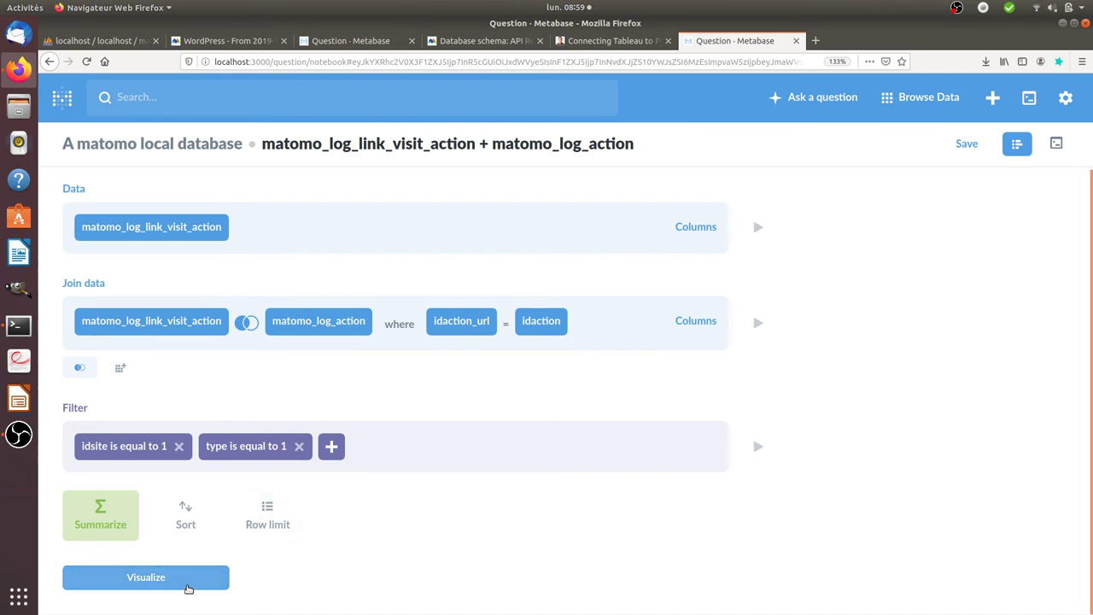
Visualize the count of rows grouped by matomo_log_action name as a table (44, 9, 2), then view Matomo's Pages report
{"action": "left_click", "coordinate": [190, 586]}
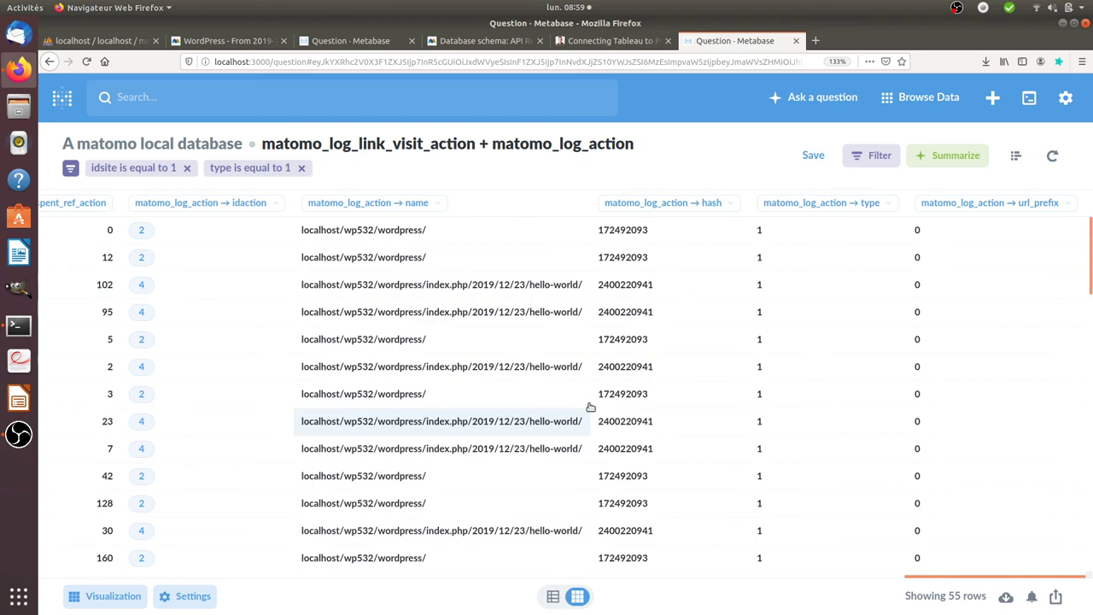
{"action": "left_click", "coordinate": [943, 158]}
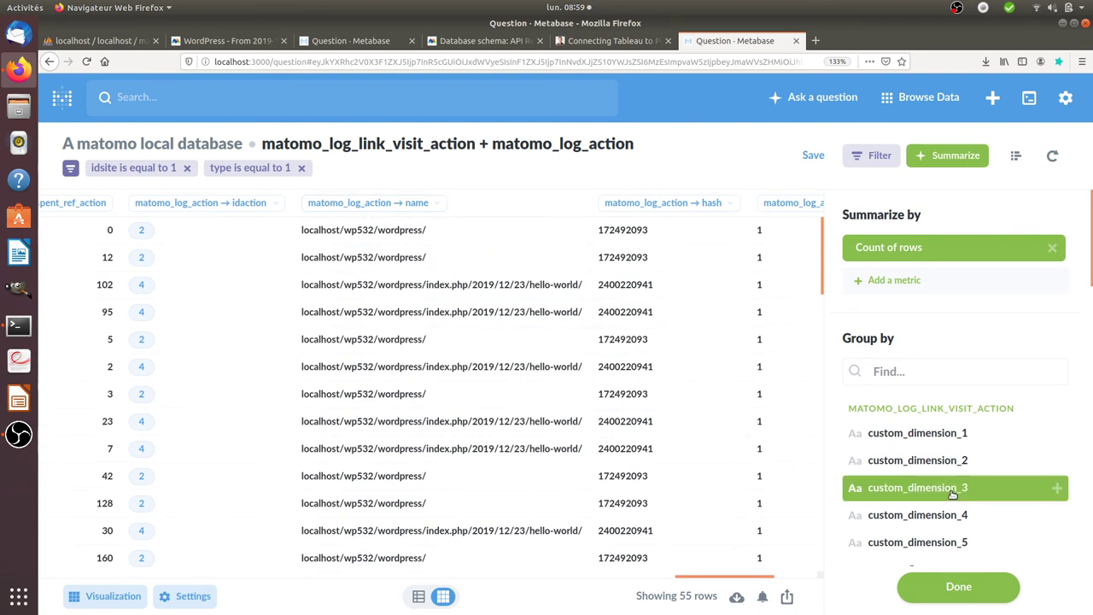
{"action": "type", "text": "name"}
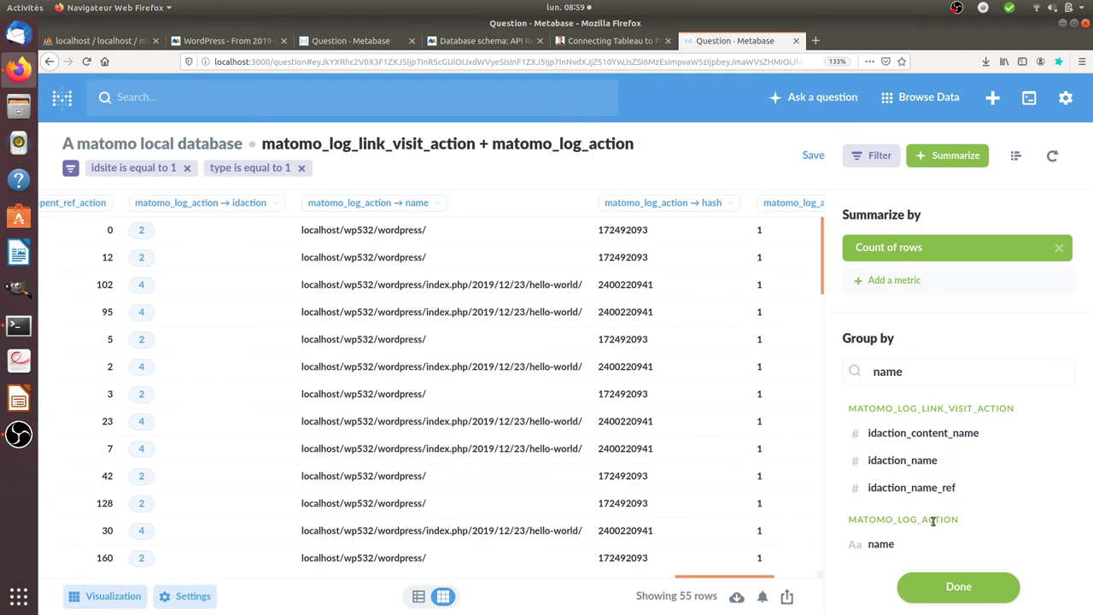
{"action": "left_click", "coordinate": [914, 553]}
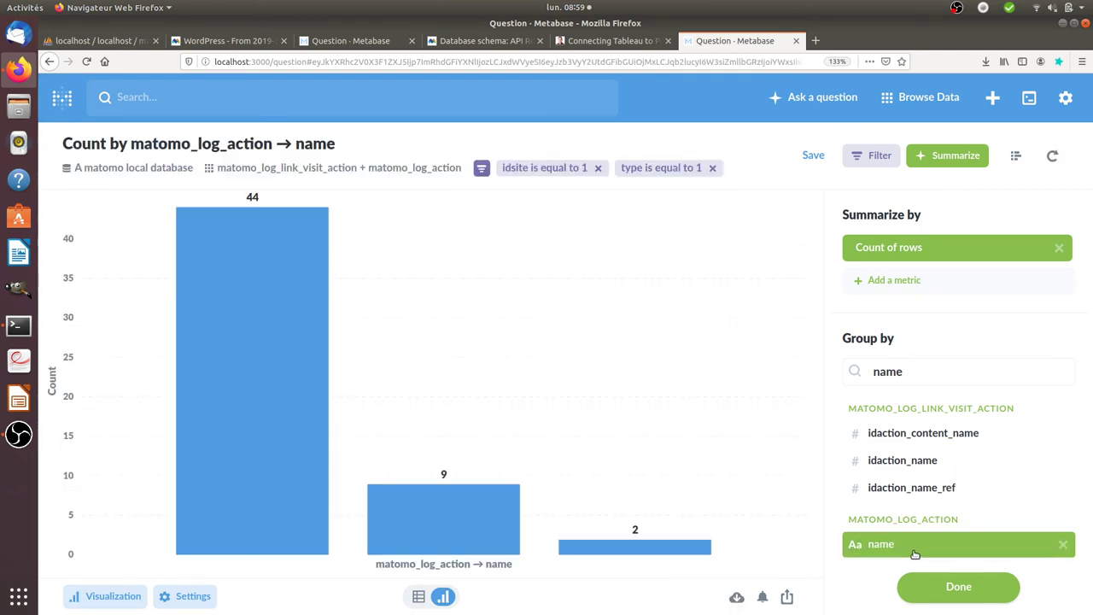
{"action": "left_click", "coordinate": [417, 598]}
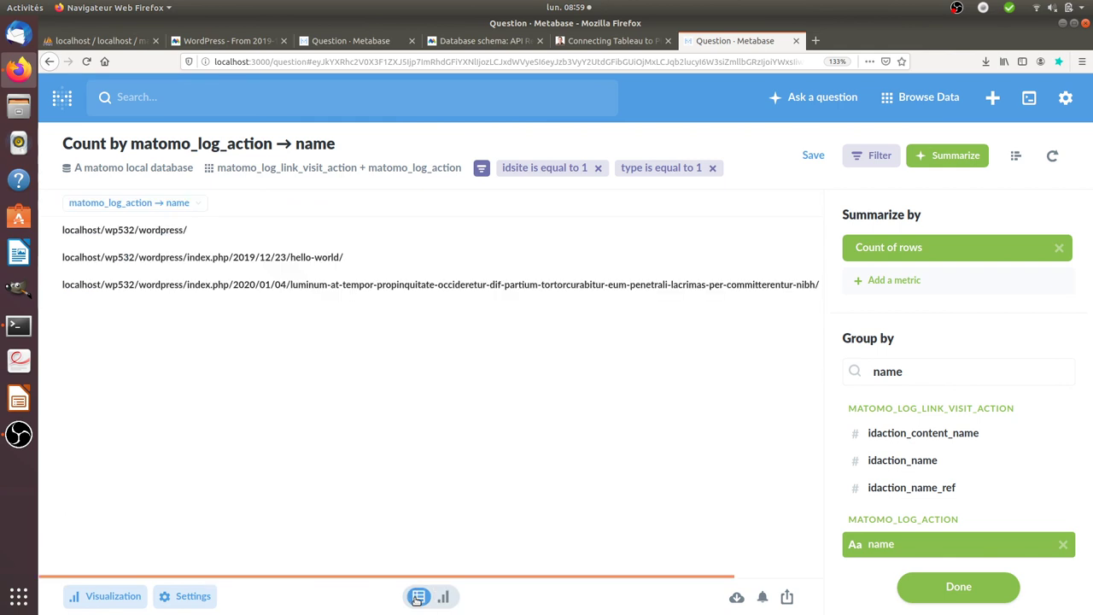
{"action": "left_click", "coordinate": [922, 586]}
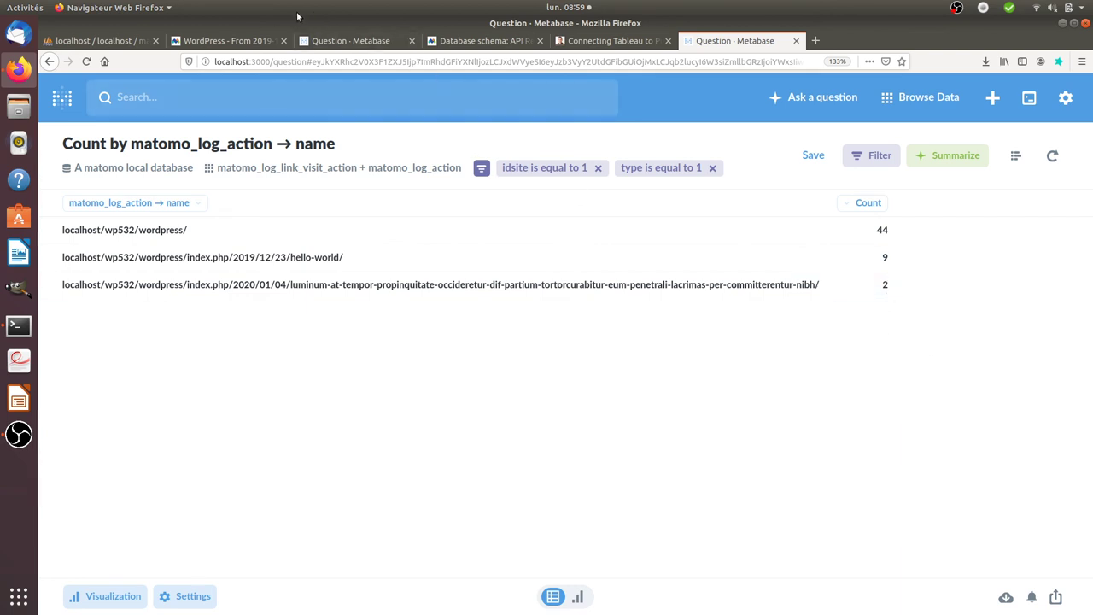
{"action": "left_click", "coordinate": [224, 40]}
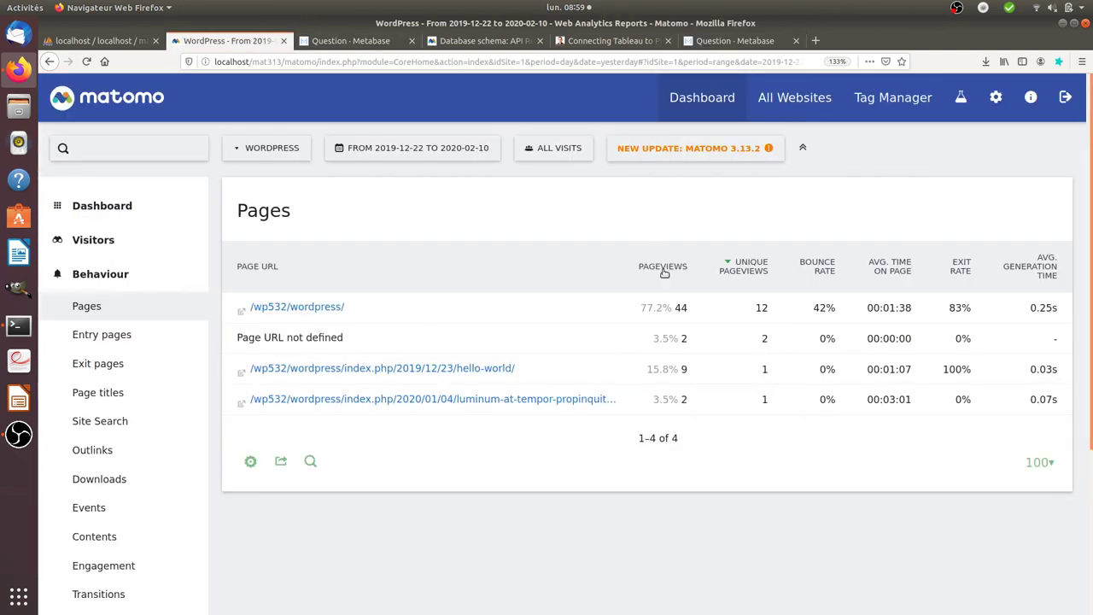
Highlight the 44 pageviews for /wp532/wordpress/ in Matomo, then return to the Metabase count table
{"action": "double_click", "coordinate": [680, 308]}
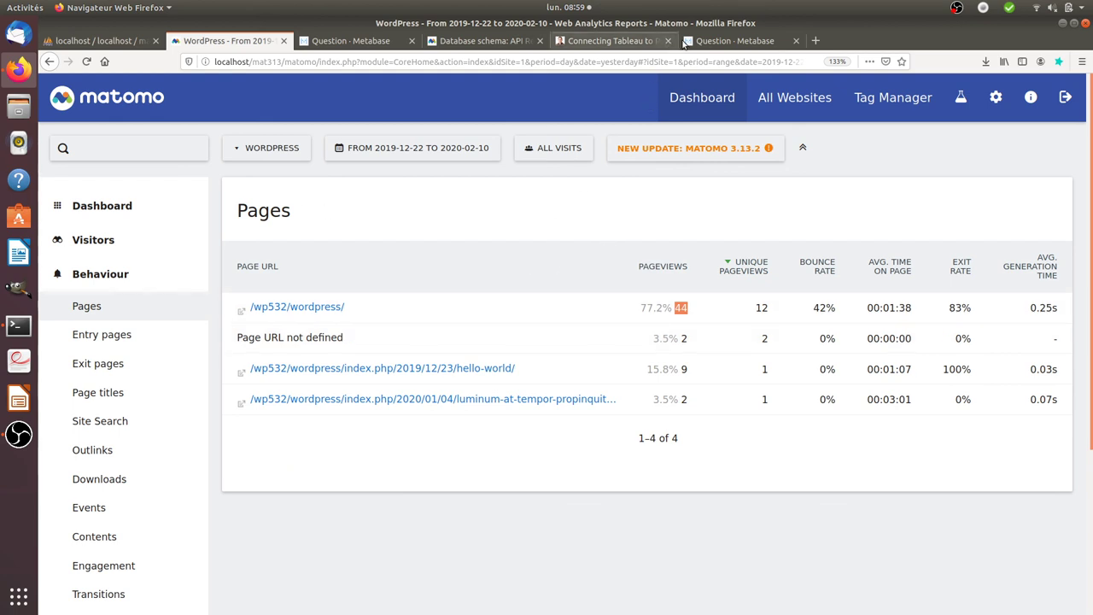
{"action": "left_click", "coordinate": [734, 40]}
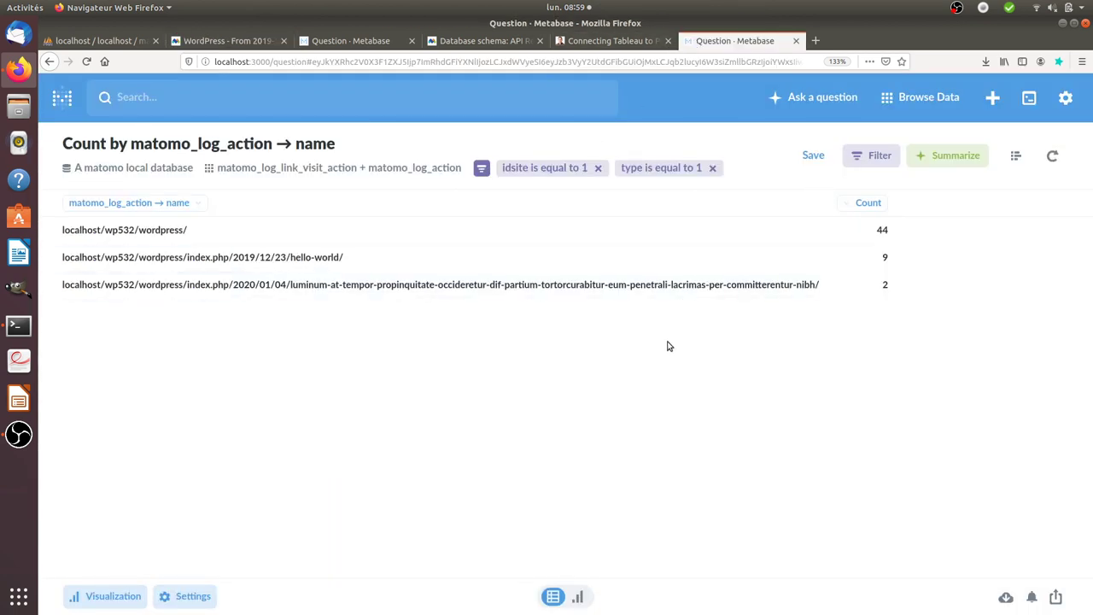